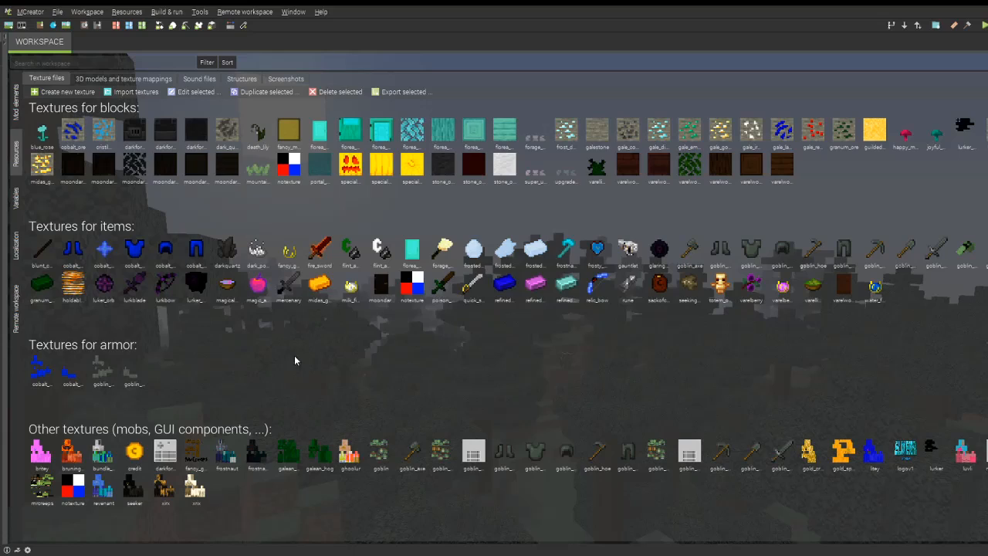
# - Create a new armor texture and set its texture color to pure red (255,0,0)
pyautogui.click(65, 93)
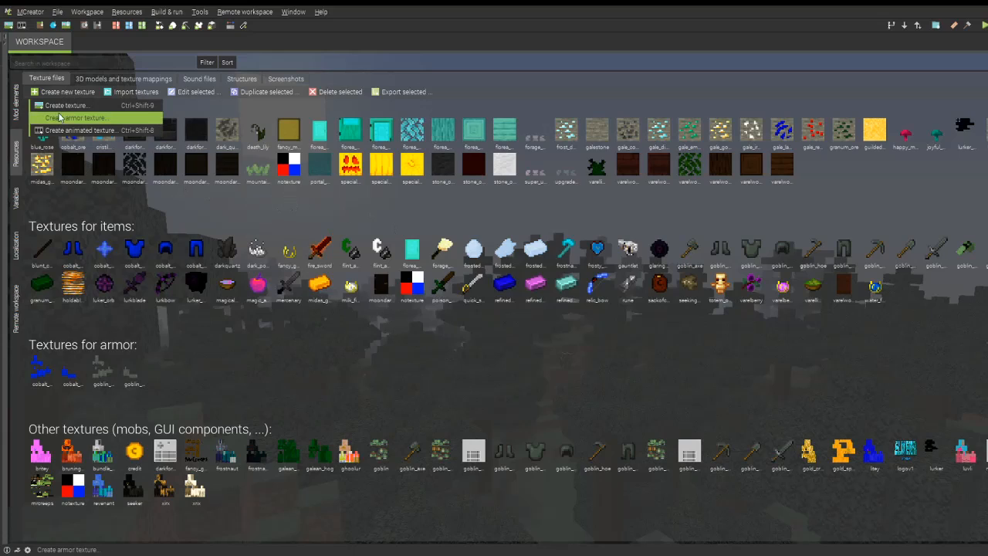
pyautogui.click(65, 116)
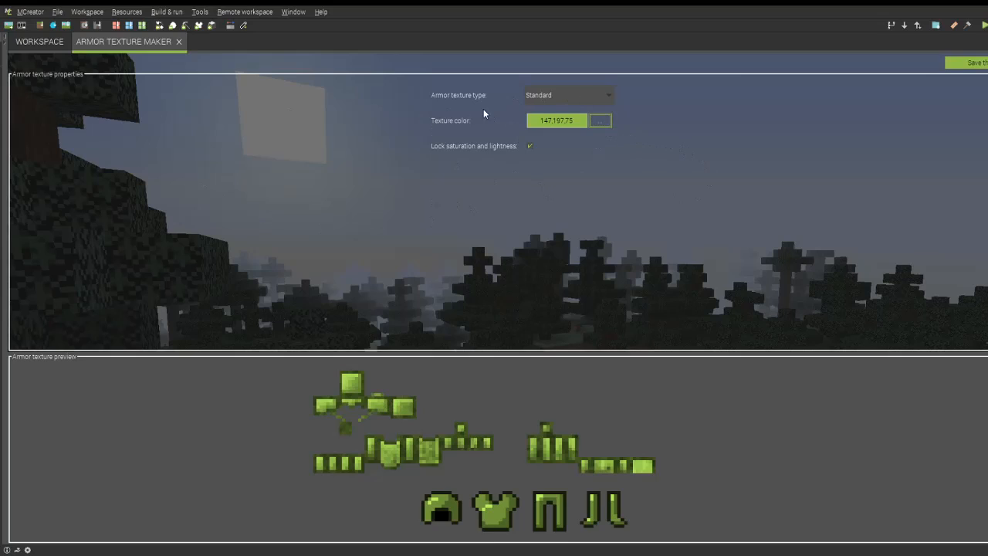
pyautogui.click(474, 378)
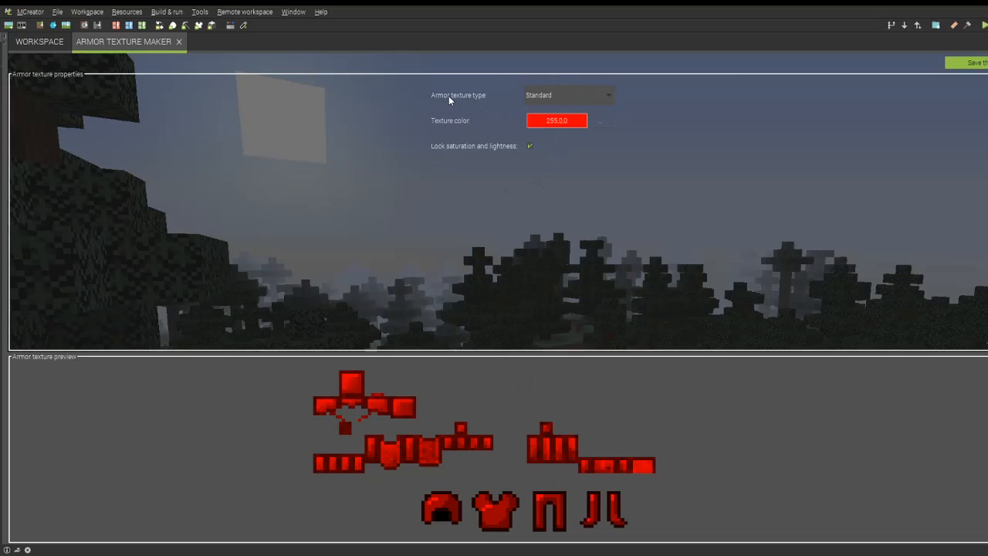
# - Choose Leather as the armor texture type and save the texture set under the name solar_plate
pyautogui.click(532, 98)
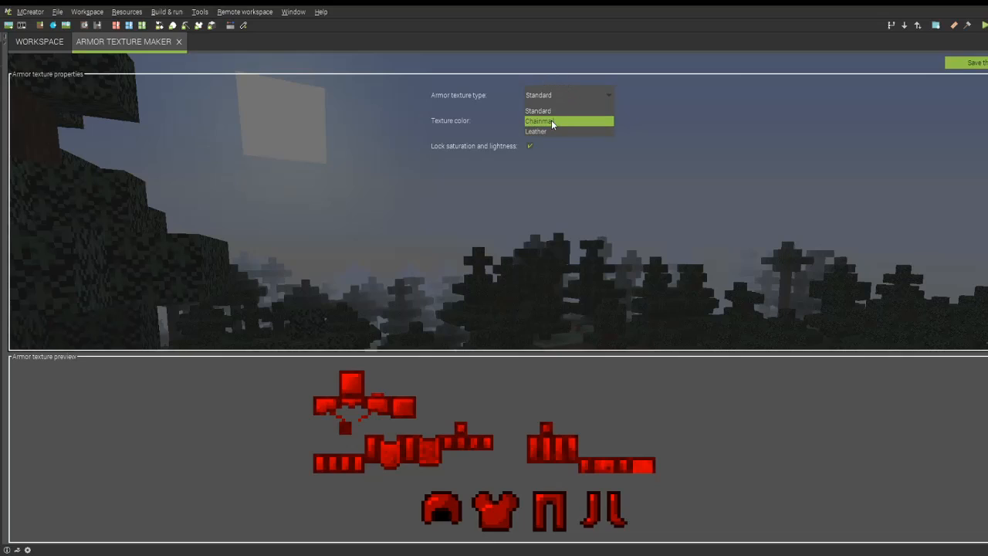
pyautogui.click(552, 121)
pyautogui.click(554, 97)
pyautogui.click(547, 132)
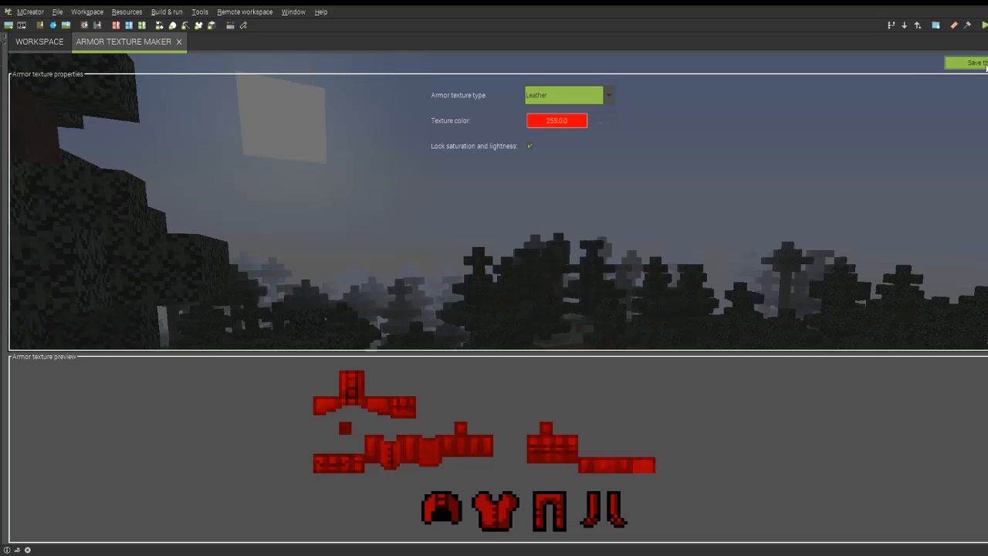
pyautogui.click(984, 65)
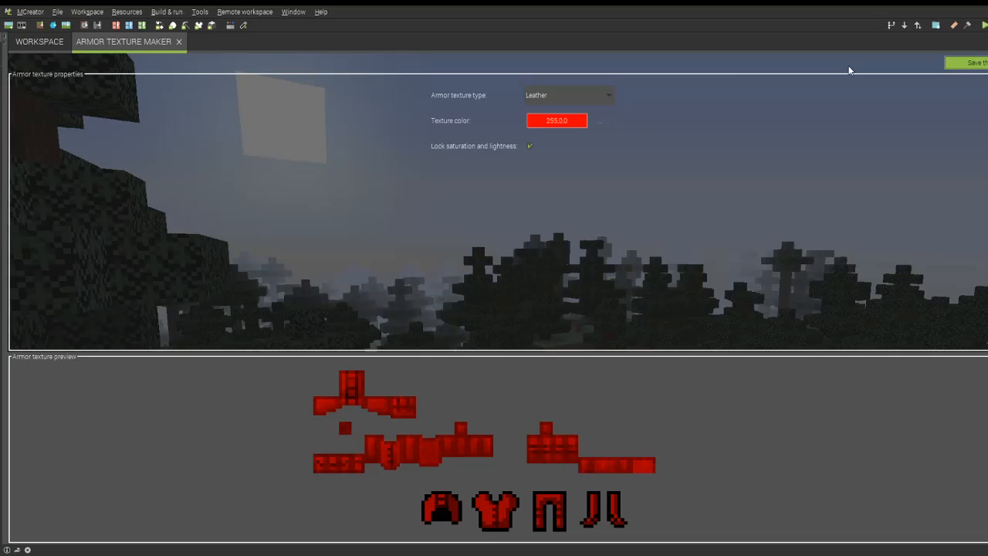
pyautogui.click(178, 42)
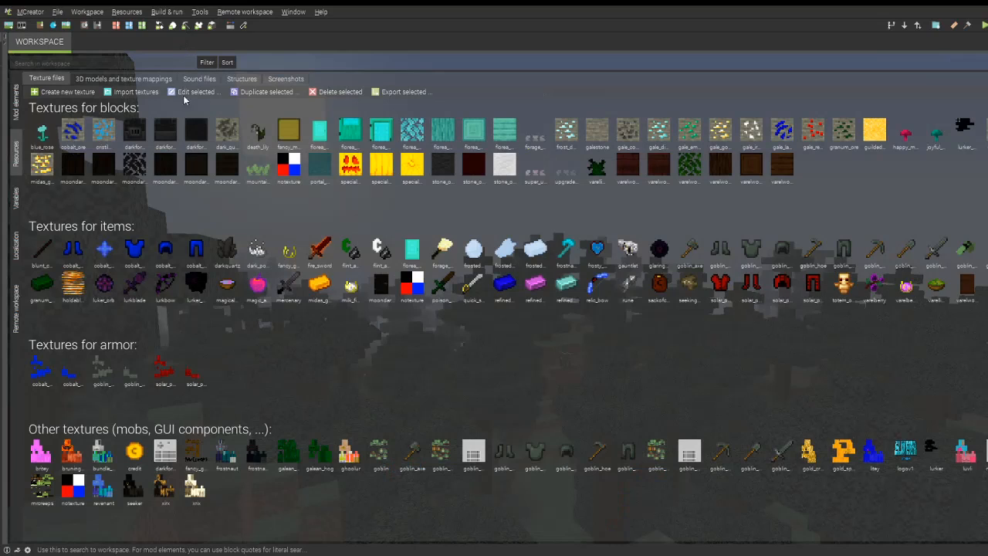
# - Inspect the solar_plate_boots item texture and the solar_plate_layer_1 armor texture, closing each without editing
pyautogui.click(750, 287)
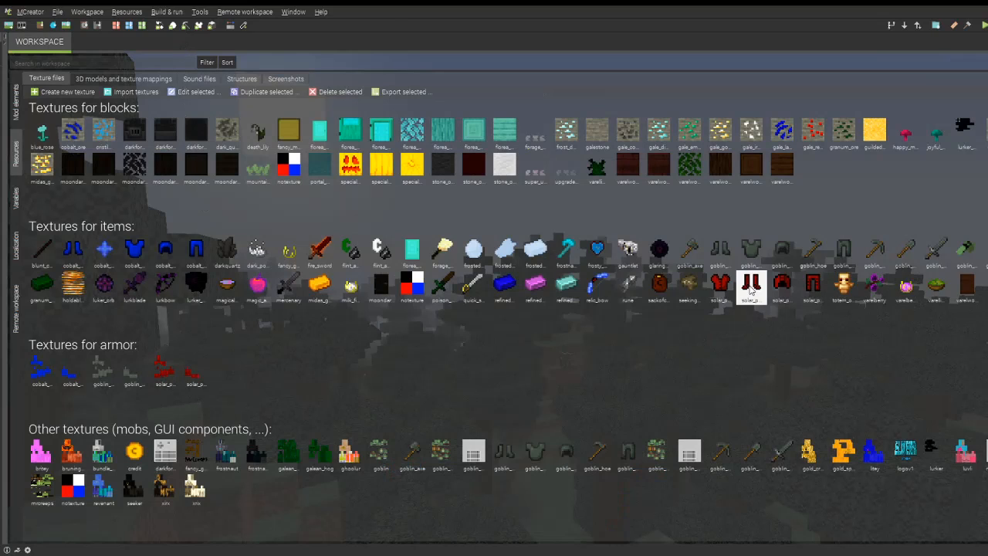
pyautogui.doubleClick(750, 287)
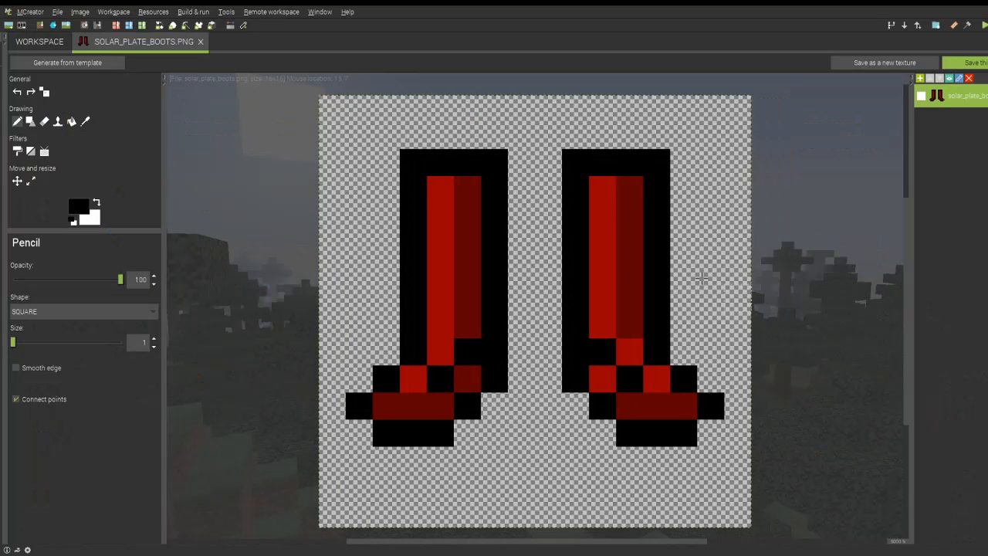
pyautogui.click(201, 43)
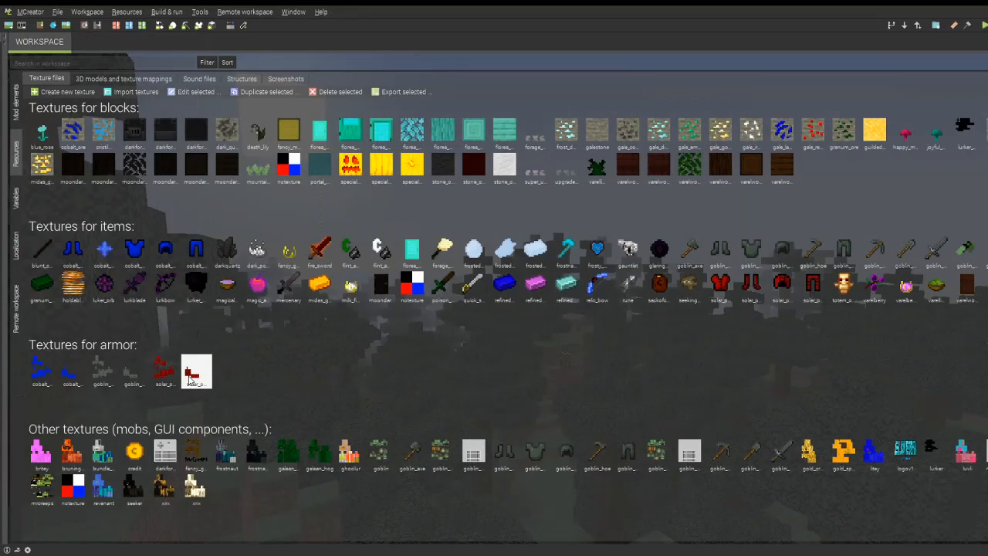
pyautogui.doubleClick(189, 379)
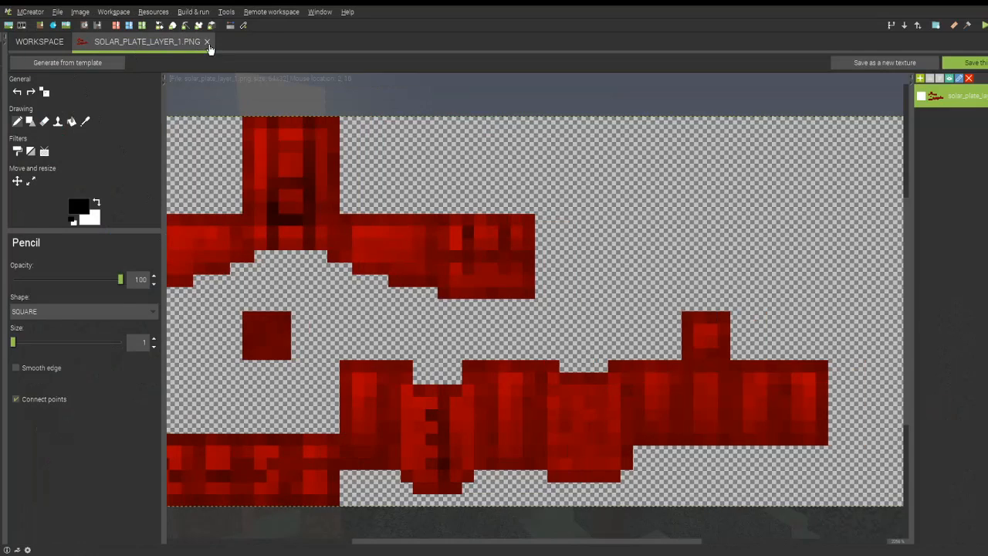
pyautogui.click(207, 42)
# - Create a new Armor mod element named SolarPlate
pyautogui.click(21, 99)
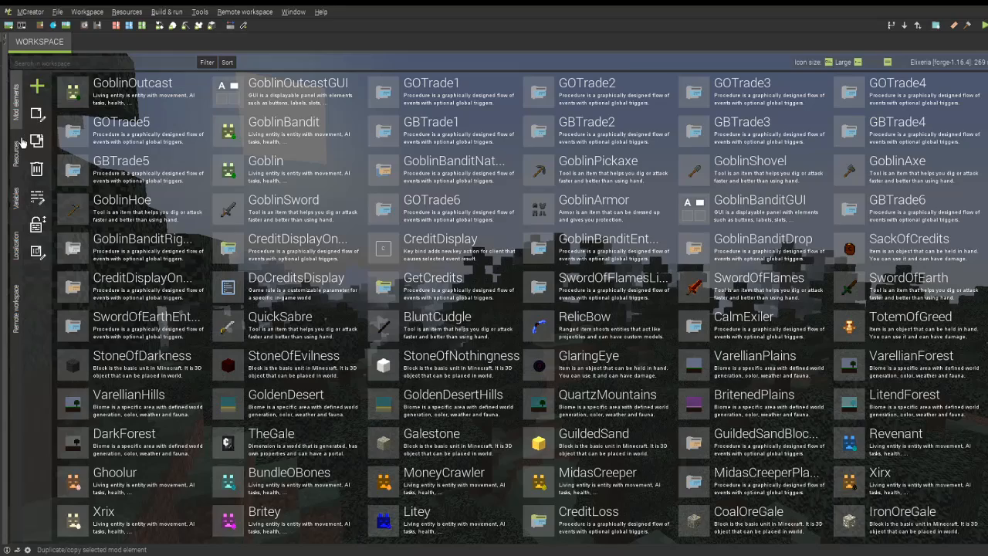
pyautogui.click(35, 89)
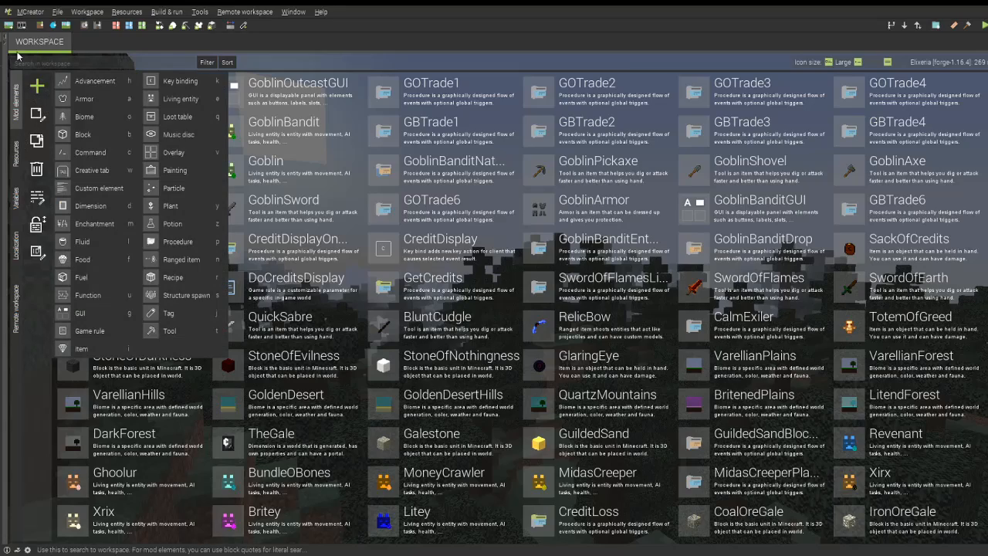
pyautogui.click(101, 103)
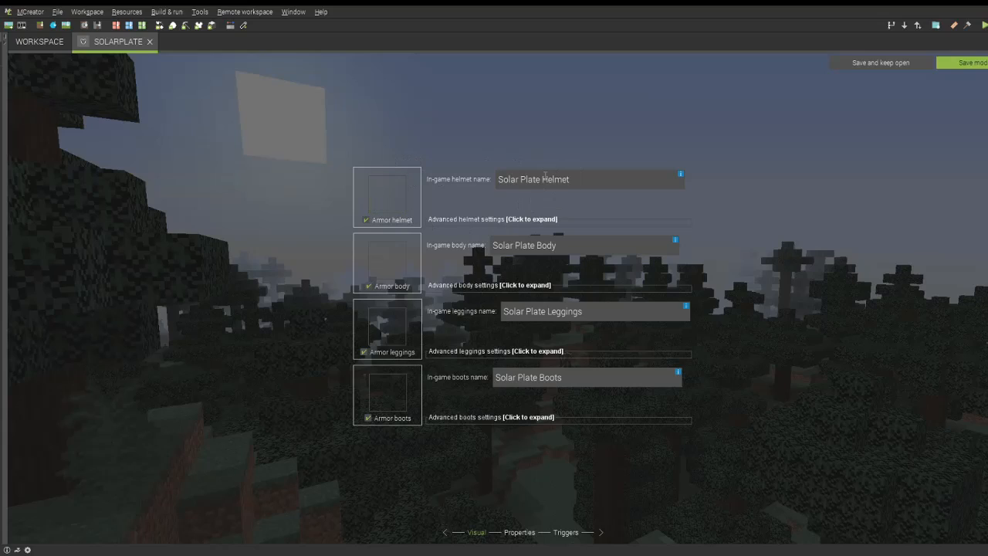
# - Assign the red solar_plate item textures to the helmet, body, leggings and boots of the armor
pyautogui.click(402, 187)
pyautogui.click(453, 241)
pyautogui.click(501, 392)
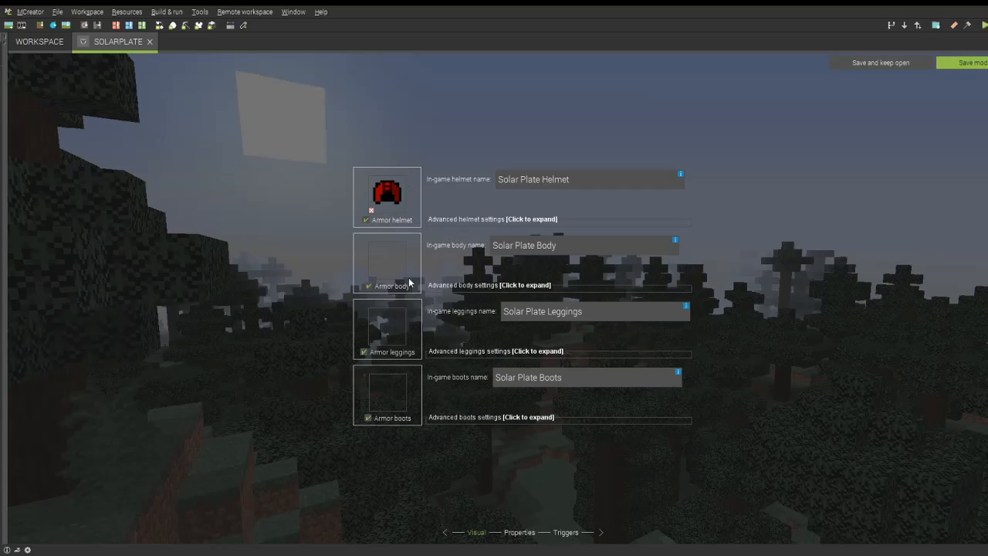
pyautogui.click(411, 229)
pyautogui.click(497, 396)
pyautogui.click(392, 312)
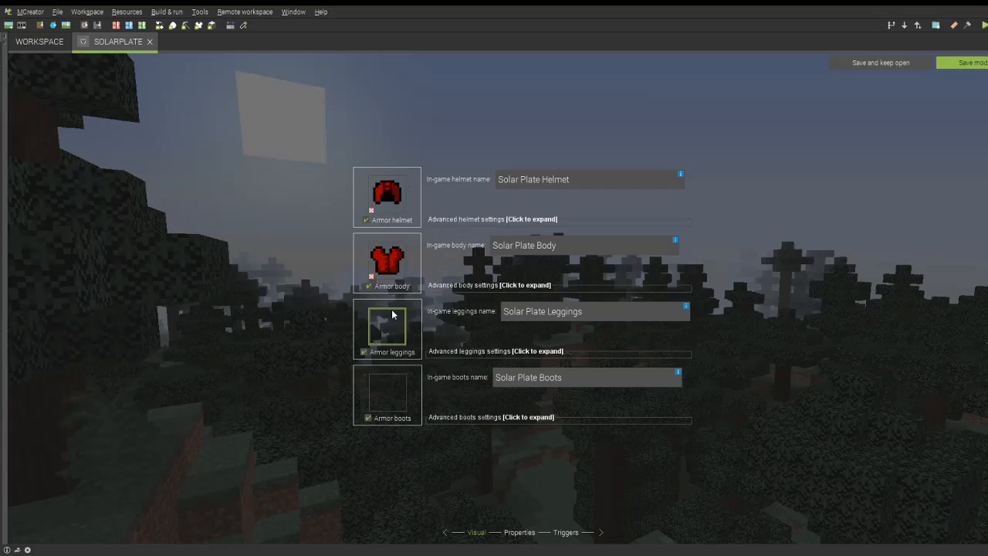
pyautogui.click(495, 398)
pyautogui.click(379, 380)
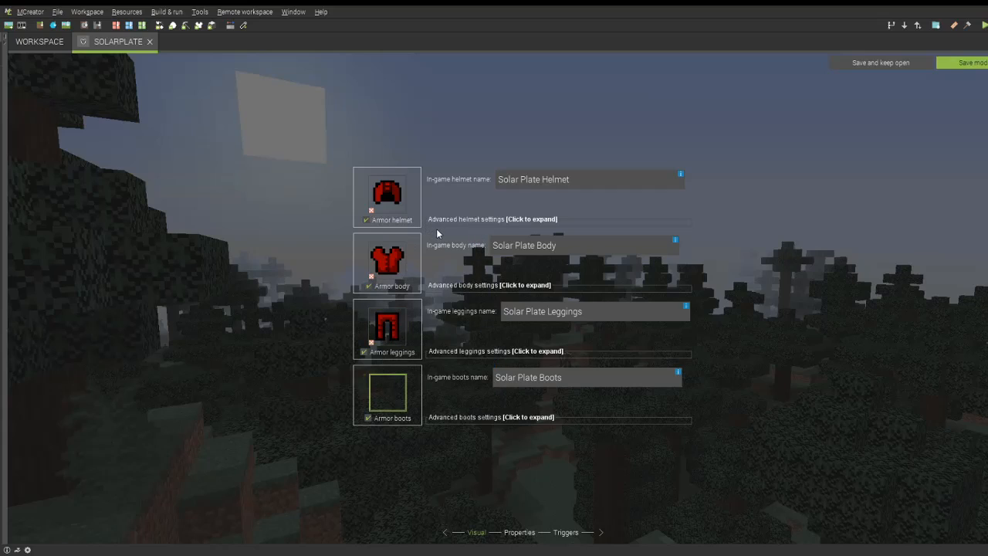
pyautogui.click(485, 397)
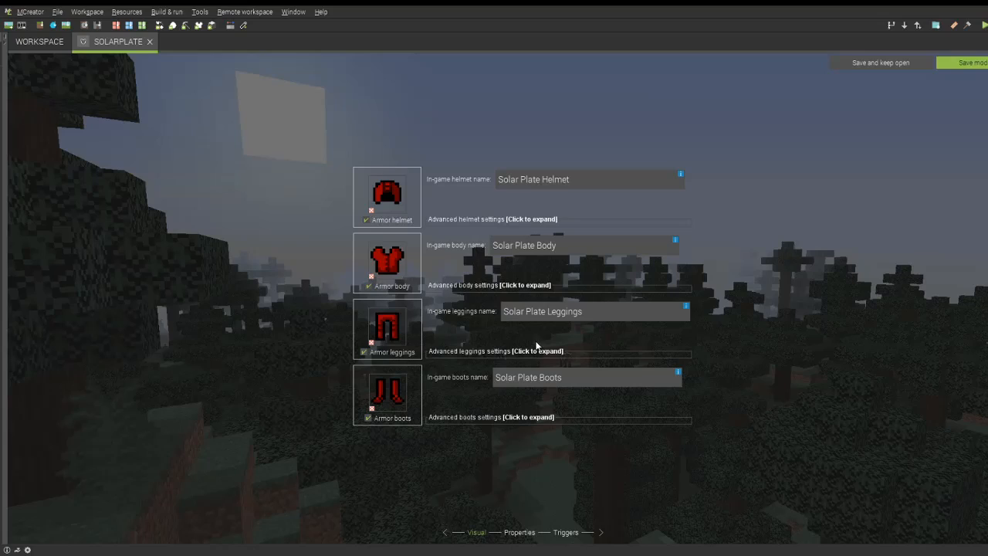
# - Rename the body piece to Solar Plate Chestplate and set the armor layer texture to solar_plate
pyautogui.doubleClick(547, 245)
pyautogui.write('Chestplate')
pyautogui.click(518, 533)
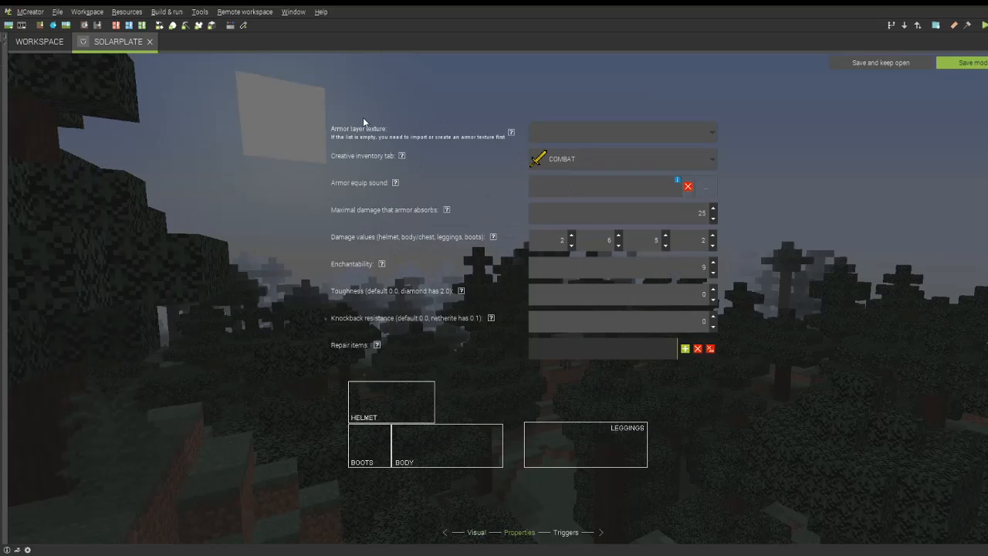
pyautogui.click(531, 131)
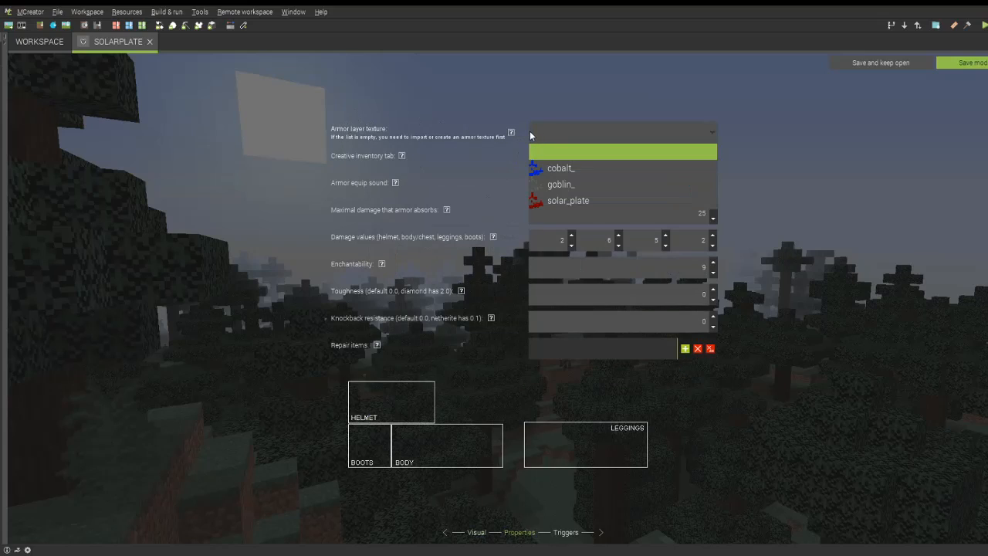
pyautogui.click(542, 200)
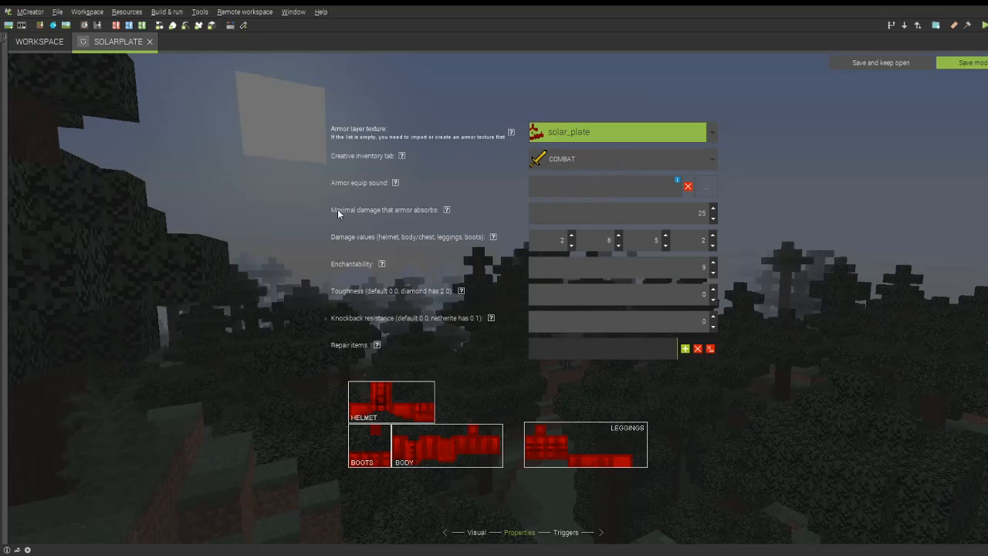
# - Read the help on vanilla durability factors and set the maximal damage the armor absorbs to 40
pyautogui.click(447, 211)
pyautogui.scroll(-3, 494, 258)
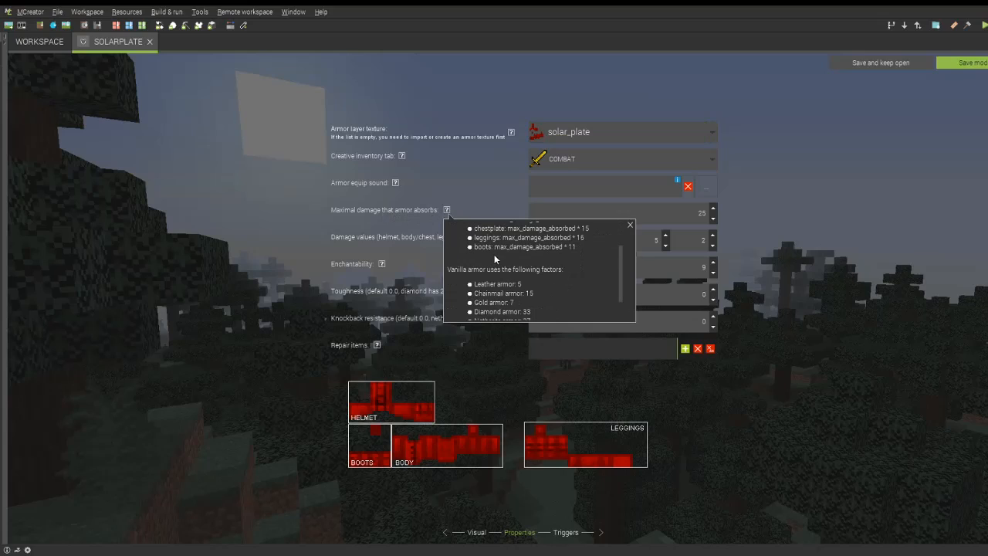
pyautogui.scroll(-2, 502, 267)
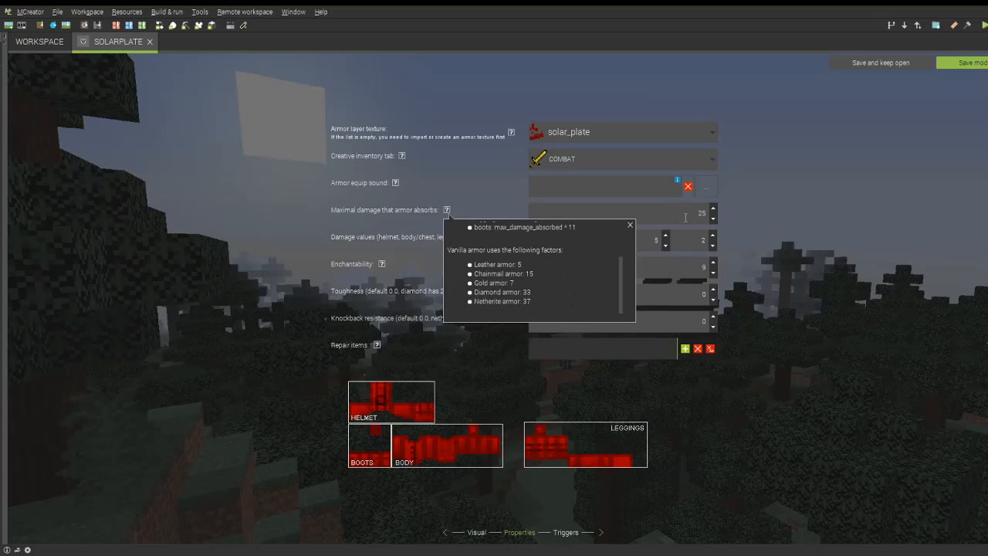
pyautogui.click(630, 224)
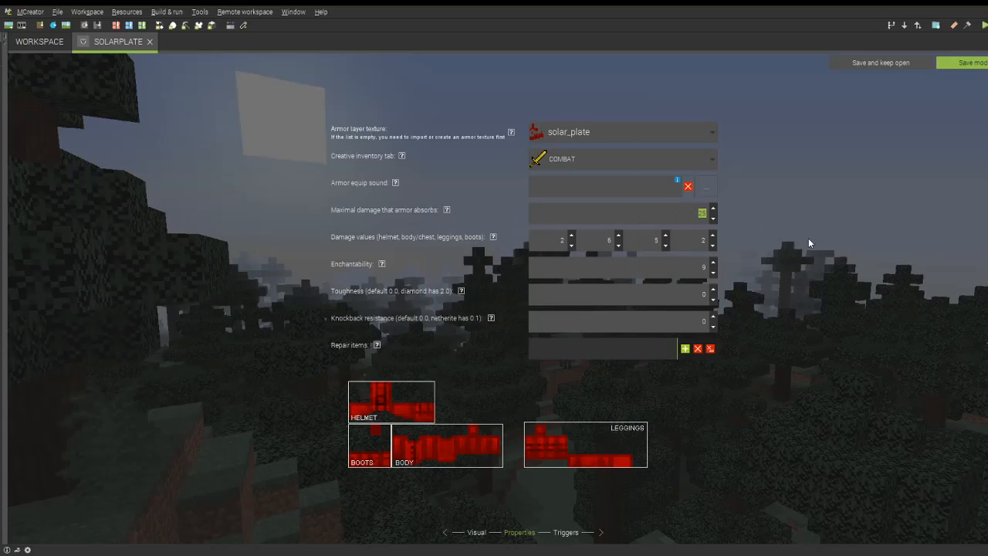
pyautogui.write('40')
# - Search the workspace for existing armor and review the property values of the CobaltArmor element
pyautogui.click(40, 41)
pyautogui.click(67, 64)
pyautogui.write('armo')
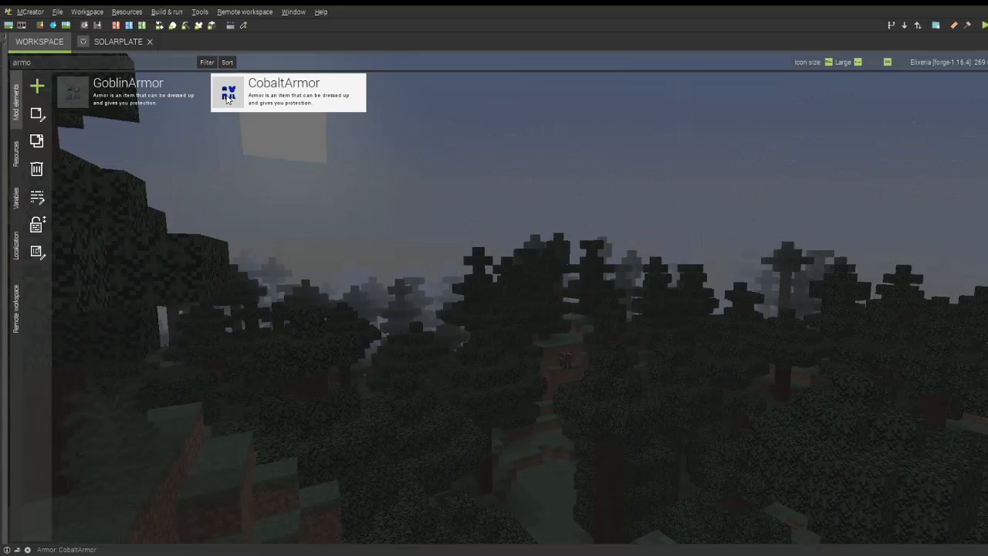
pyautogui.doubleClick(227, 99)
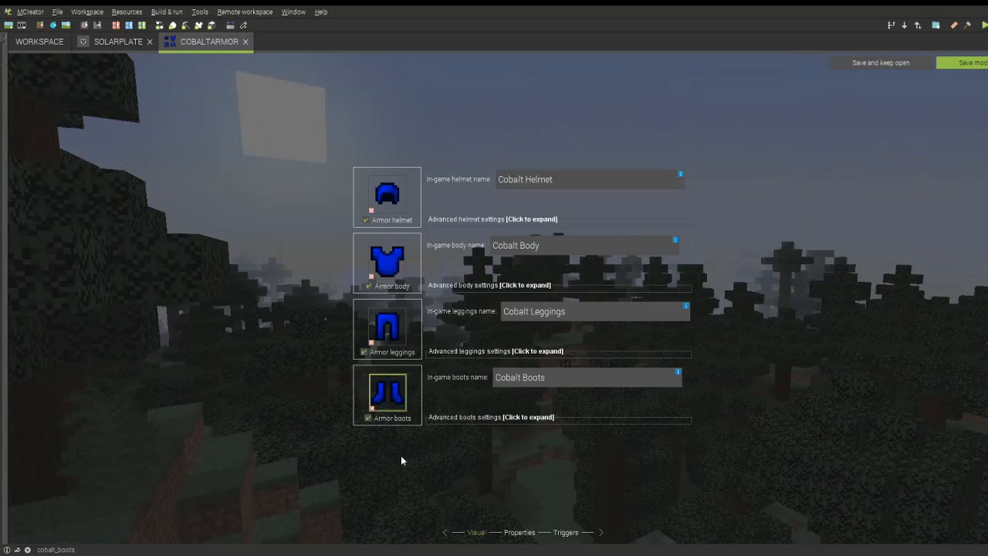
pyautogui.click(511, 532)
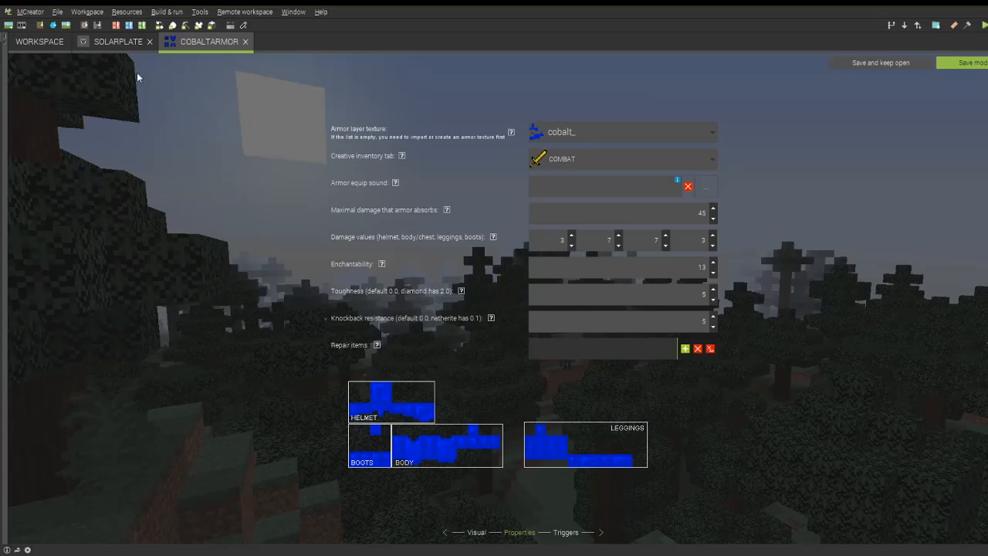
# - Set the Solar Plate's maximal absorbed damage to 60 and check the damage values of CobaltArmor for comparison
pyautogui.click(116, 41)
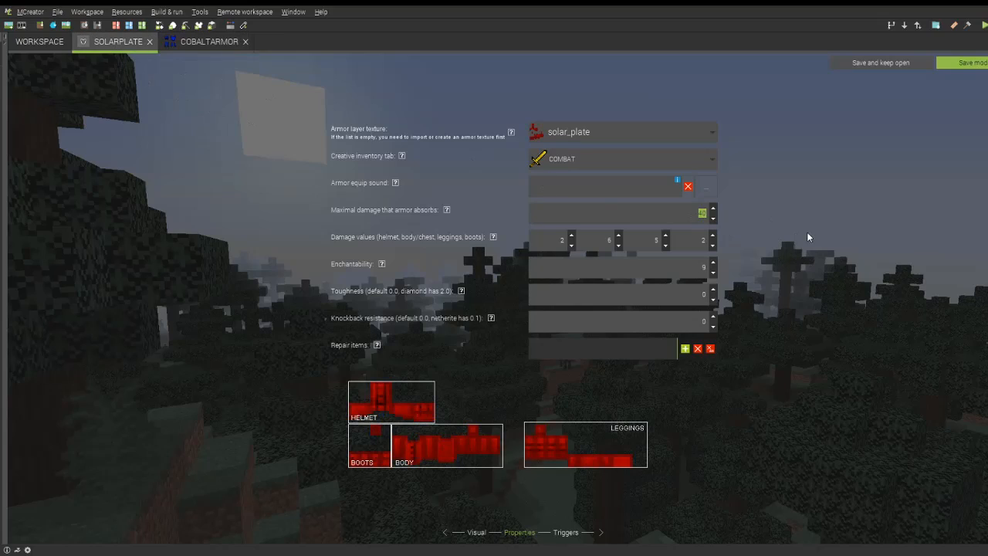
pyautogui.click(183, 46)
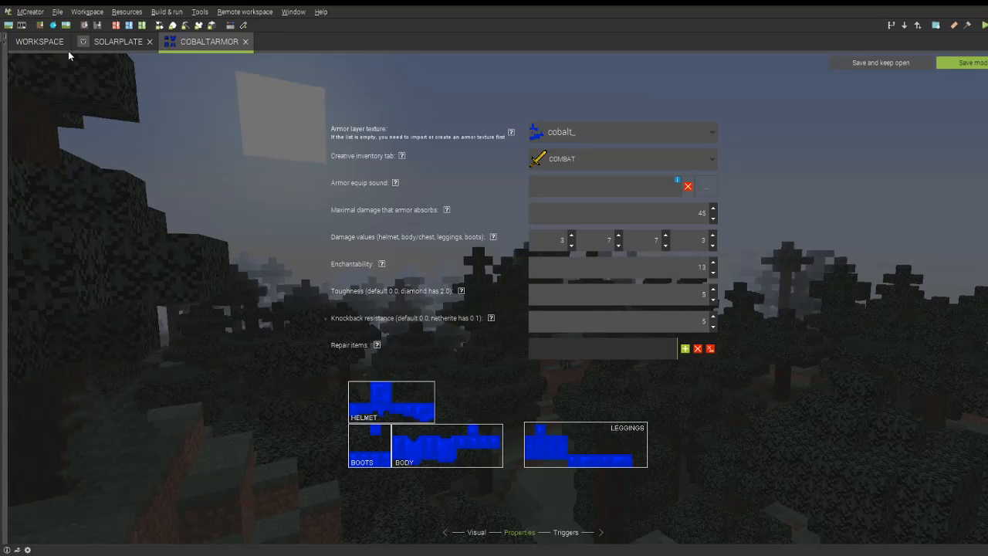
pyautogui.click(116, 42)
# - Set the Solar Plate damage values to 3 for helmet, 7 for chest, 7 for leggings and 3 for boots
pyautogui.moveTo(552, 240); pyautogui.dragTo(674, 267)
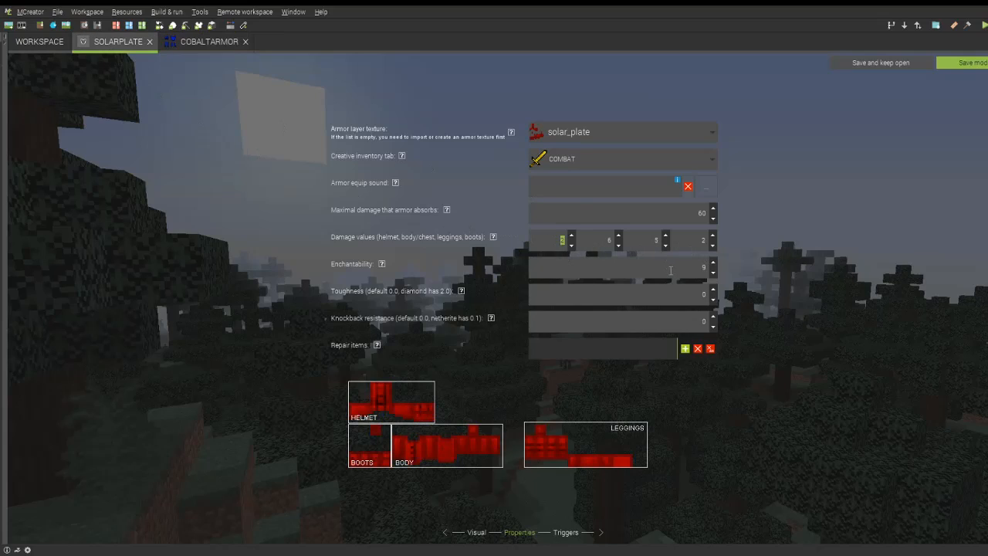
pyautogui.write('3')
pyautogui.press('Tab')
pyautogui.write('7')
pyautogui.press('Tab')
pyautogui.write('7')
pyautogui.press('Tab')
pyautogui.write('3')
# - Review CobaltArmor's property values for comparison and read the help on vanilla enchantability values for the Solar Plate
pyautogui.click(193, 45)
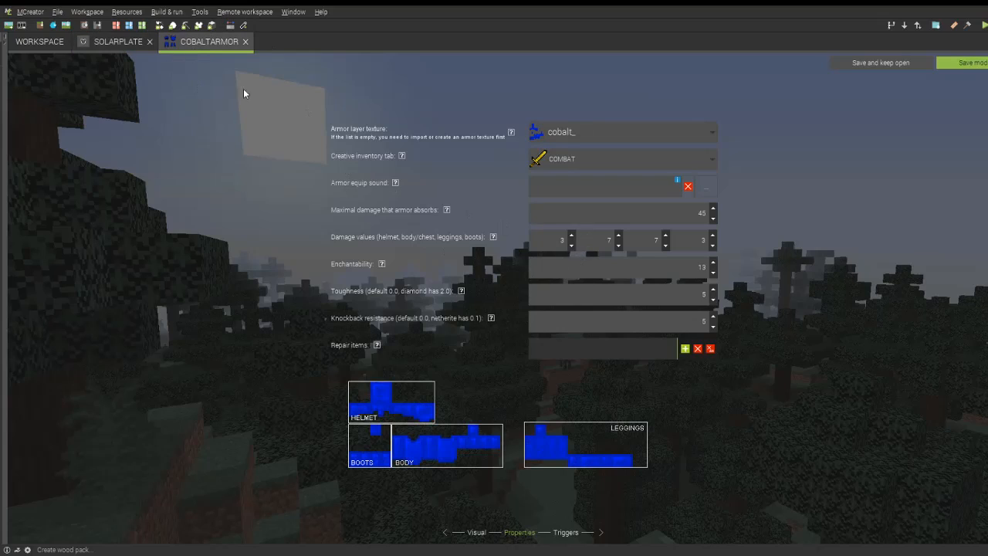
pyautogui.click(112, 44)
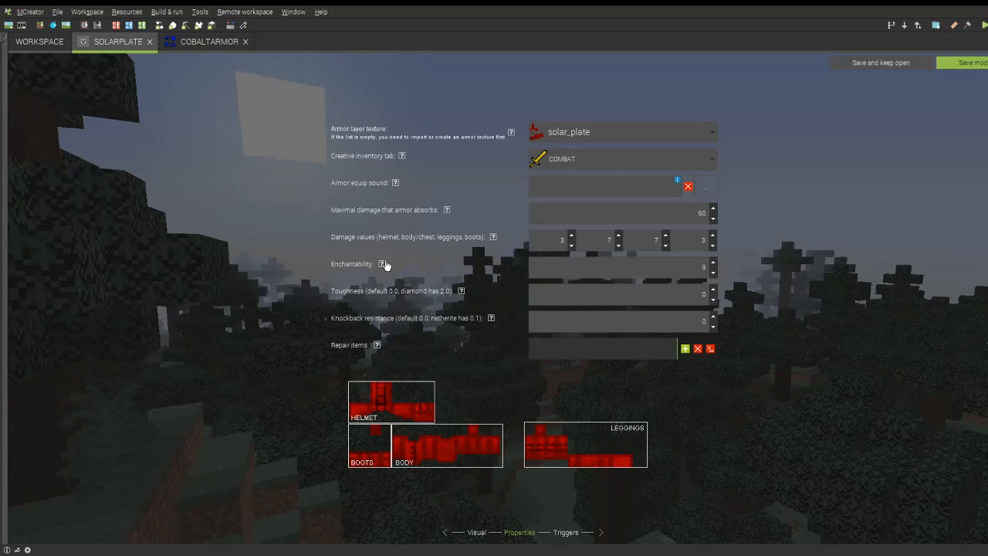
pyautogui.moveTo(386, 266)
pyautogui.scroll(-2, 495, 332)
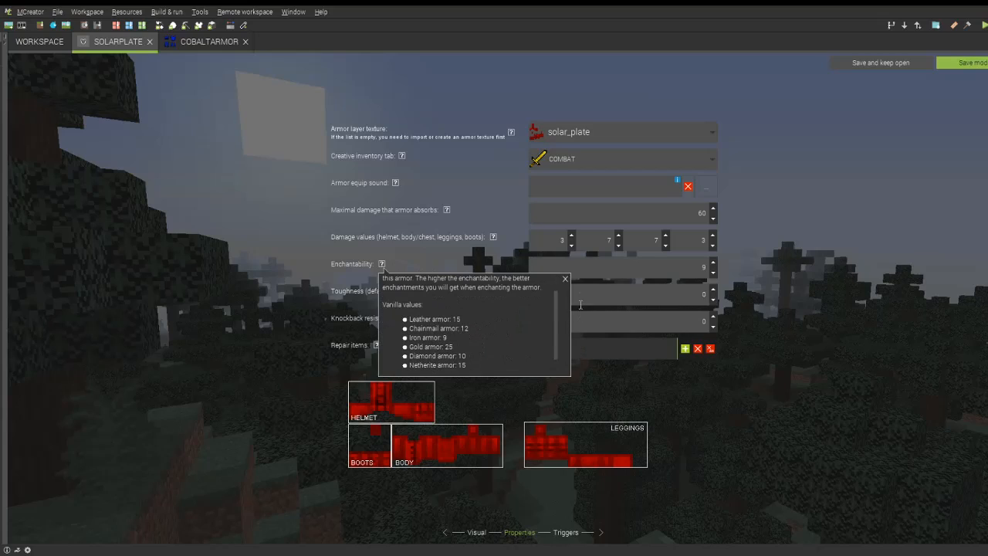
pyautogui.click(566, 280)
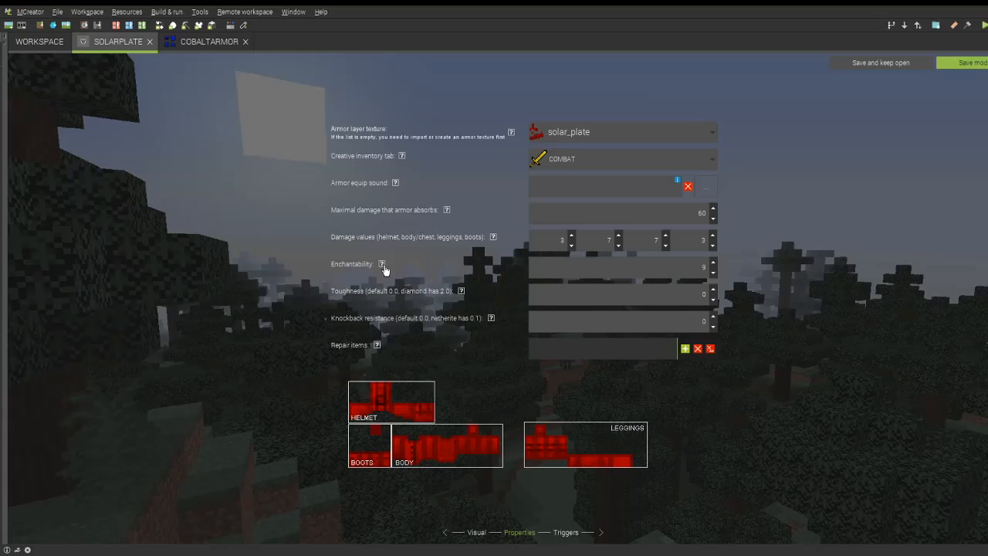
pyautogui.moveTo(383, 269)
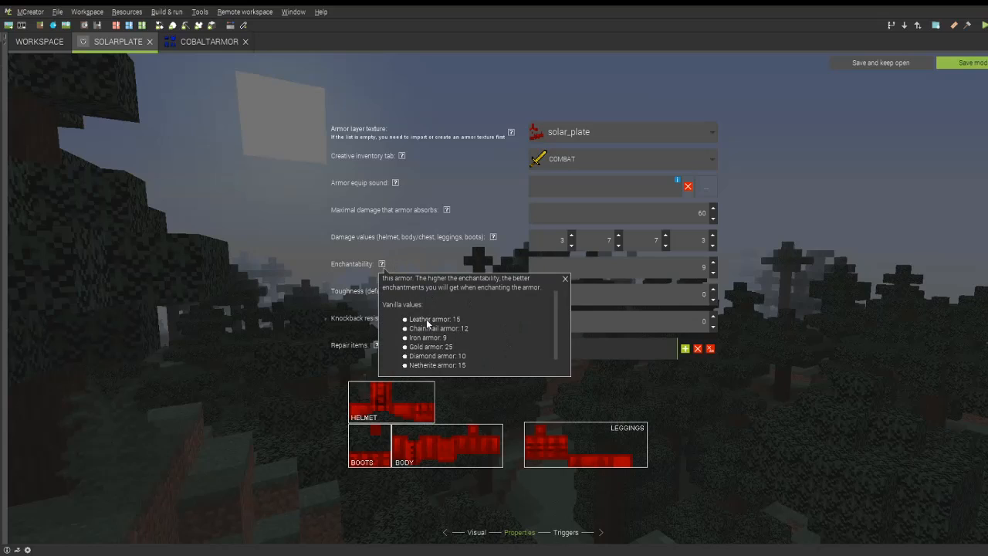
pyautogui.scroll(-1, 483, 340)
pyautogui.click(565, 279)
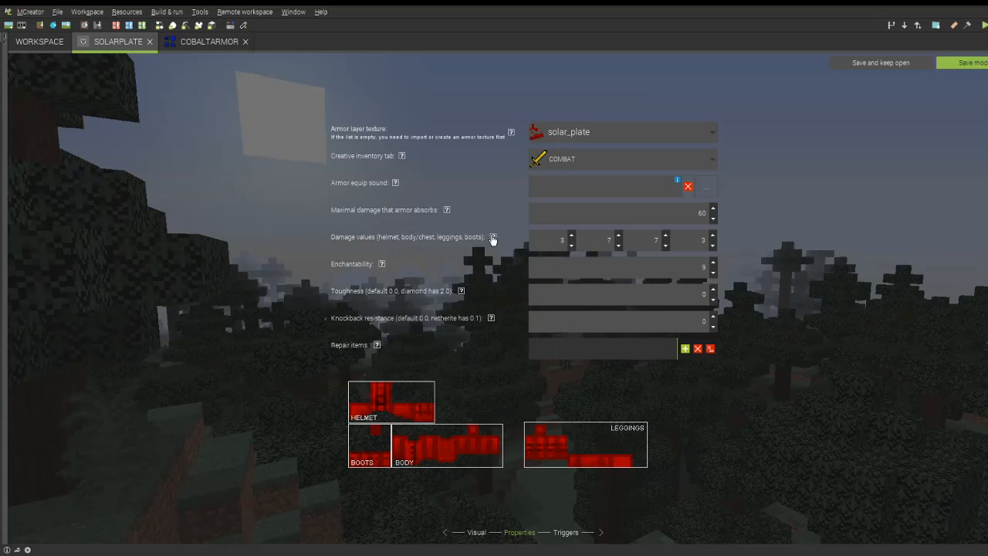
# - Check the help on damage values and maximal absorbed damage, and set the Solar Plate's enchantability to 15
pyautogui.moveTo(493, 239)
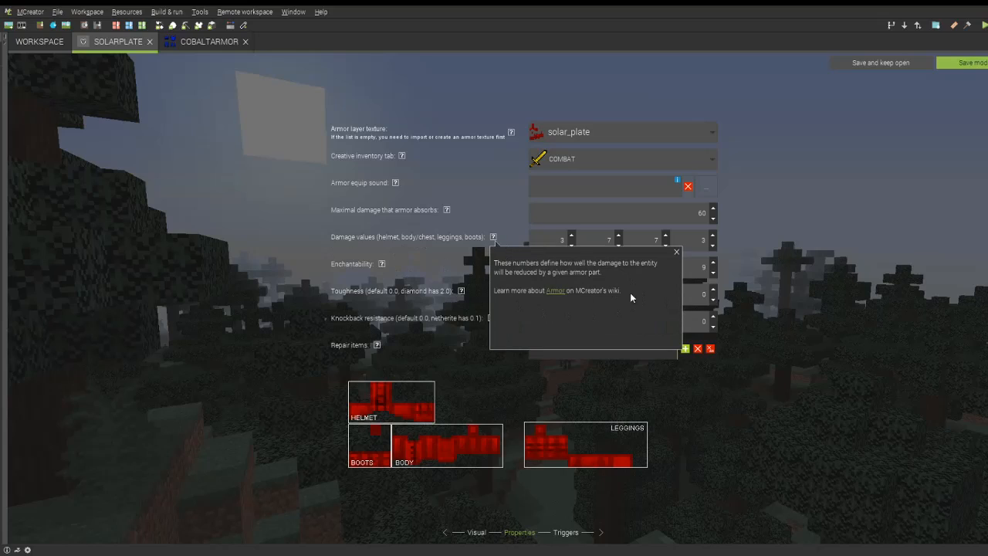
pyautogui.click(675, 255)
pyautogui.moveTo(447, 213)
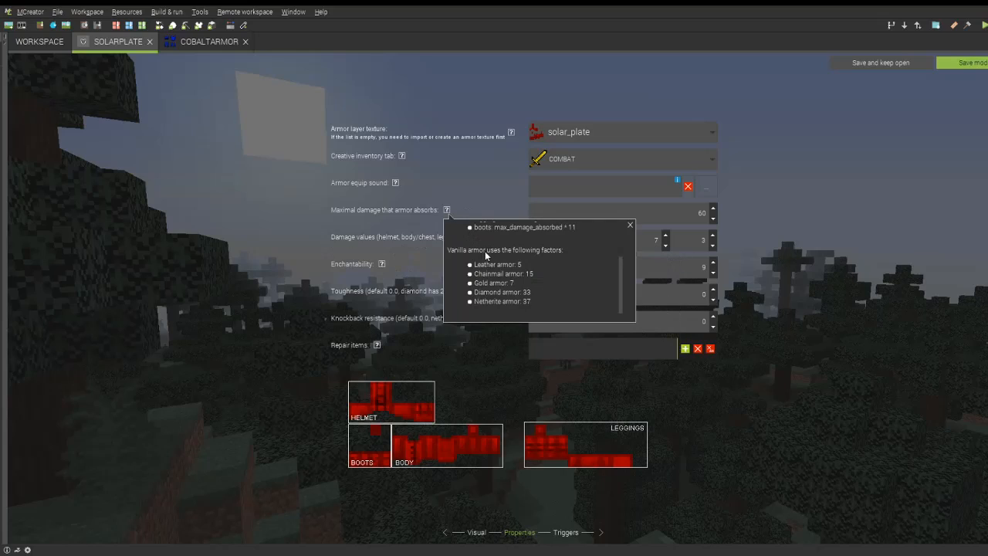
pyautogui.click(630, 224)
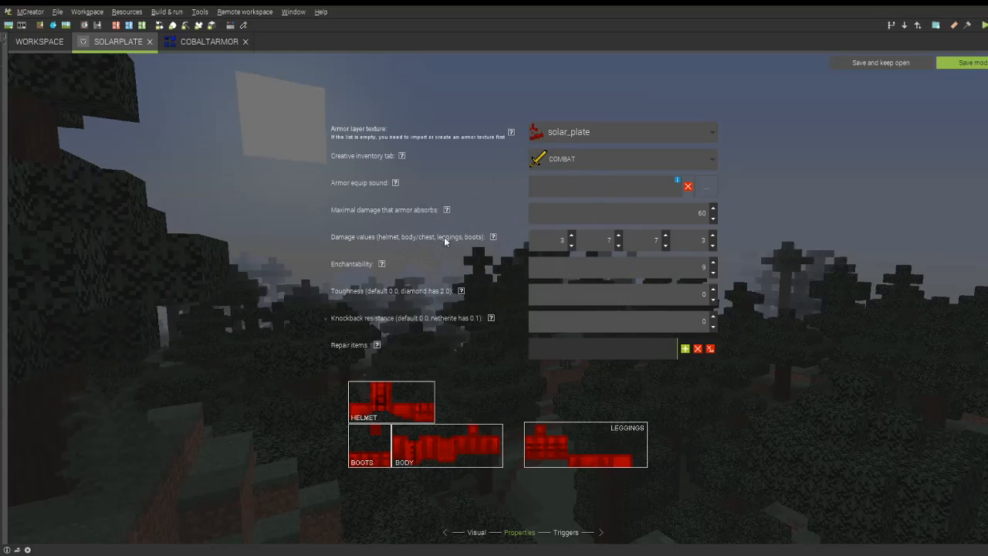
pyautogui.write('15')
# - Read the toughness help, compare with CobaltArmor, and set the Solar Plate's toughness to 10 and knockback resistance to 5
pyautogui.moveTo(461, 292)
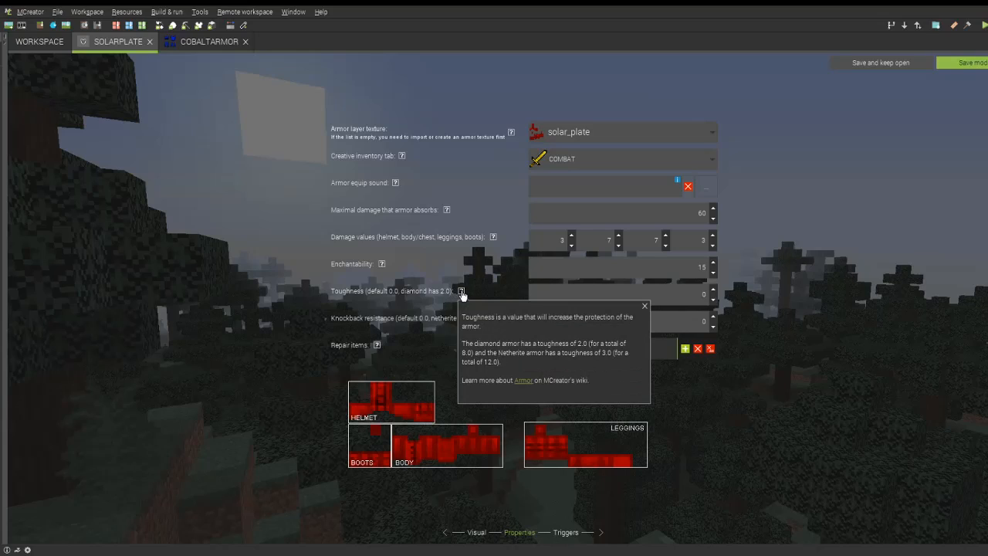
pyautogui.click(641, 308)
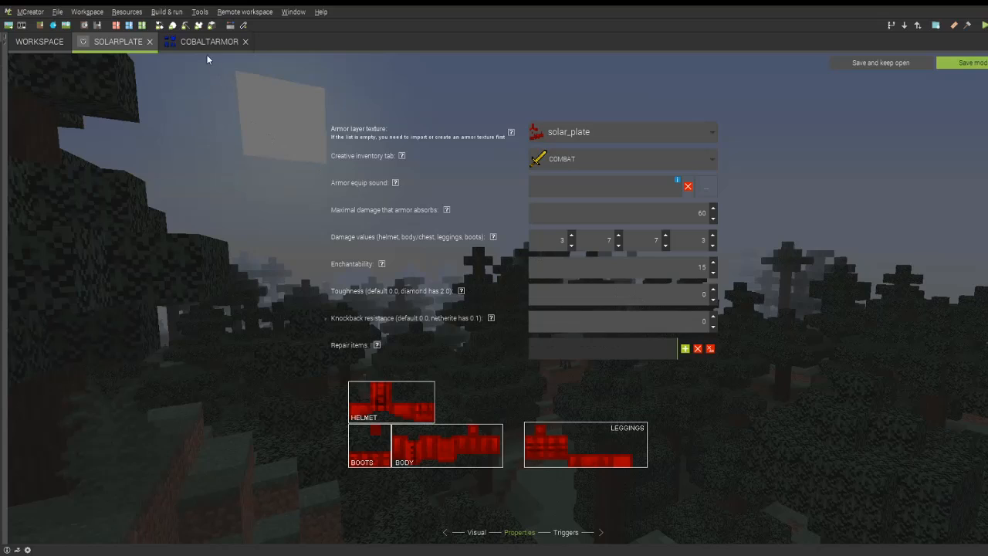
pyautogui.click(206, 43)
pyautogui.click(114, 43)
pyautogui.click(673, 289)
pyautogui.click(199, 44)
pyautogui.click(116, 46)
pyautogui.write('4')
pyautogui.click(714, 317)
# - Create a procedure for the Solar Plate's body tick event and attach a basic add-potion block to its event trigger
pyautogui.click(560, 536)
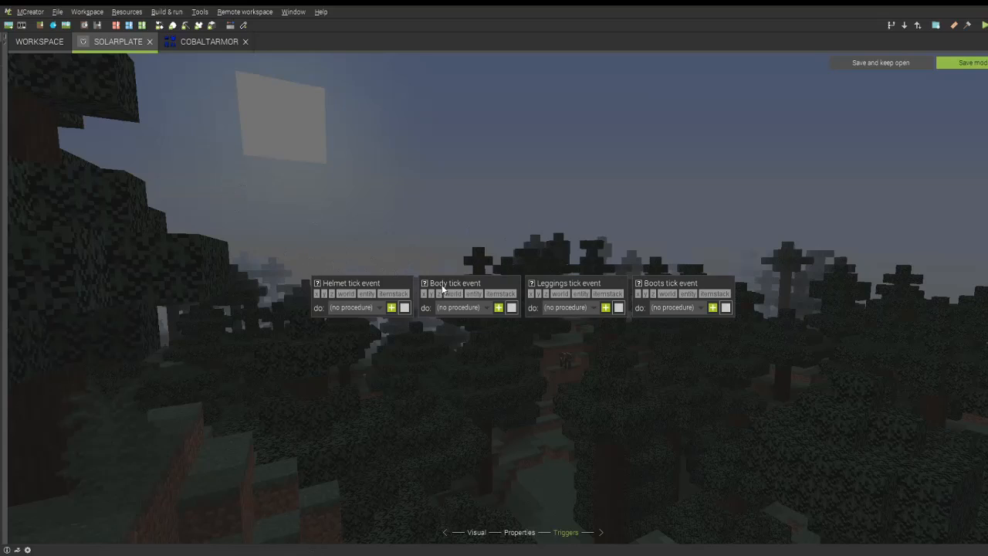
pyautogui.click(498, 308)
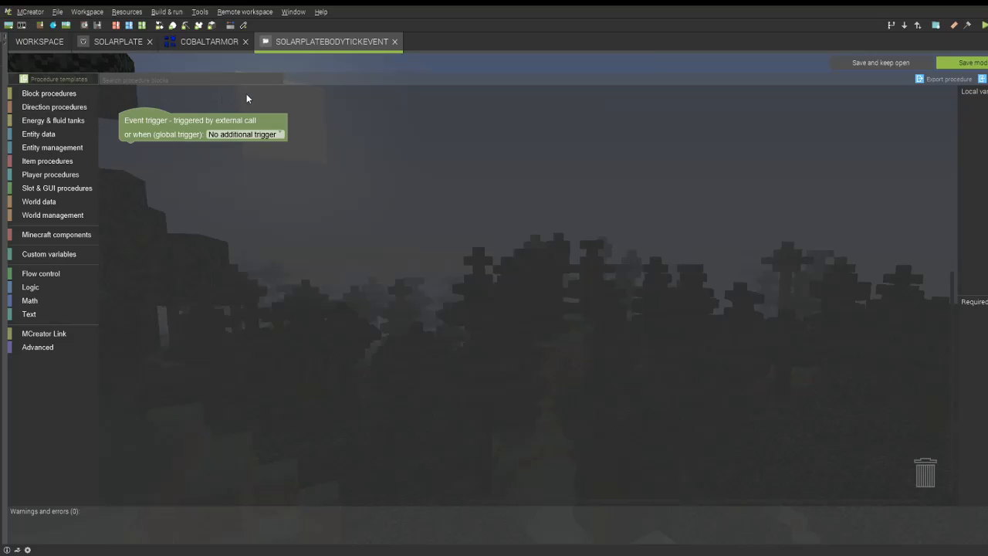
pyautogui.click(66, 149)
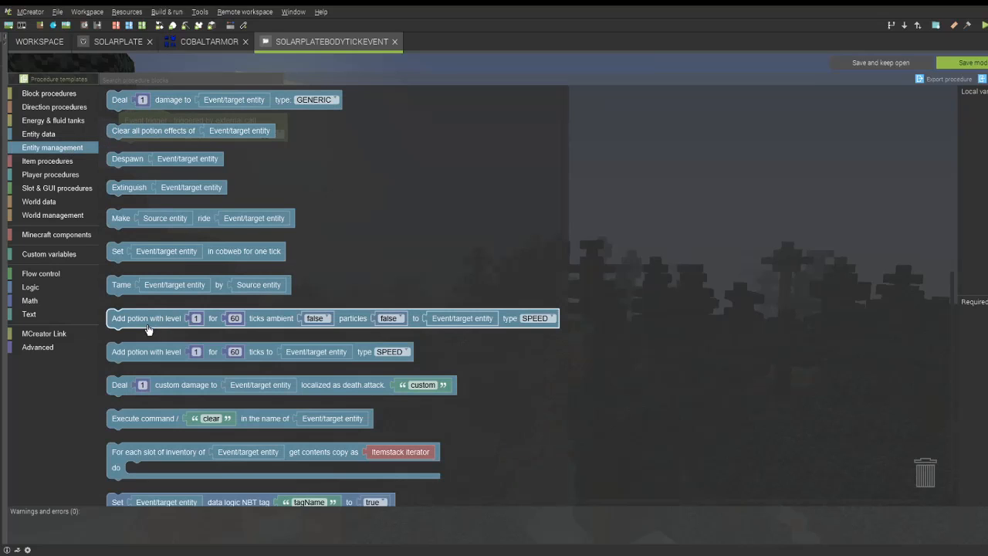
pyautogui.moveTo(136, 354); pyautogui.dragTo(150, 153)
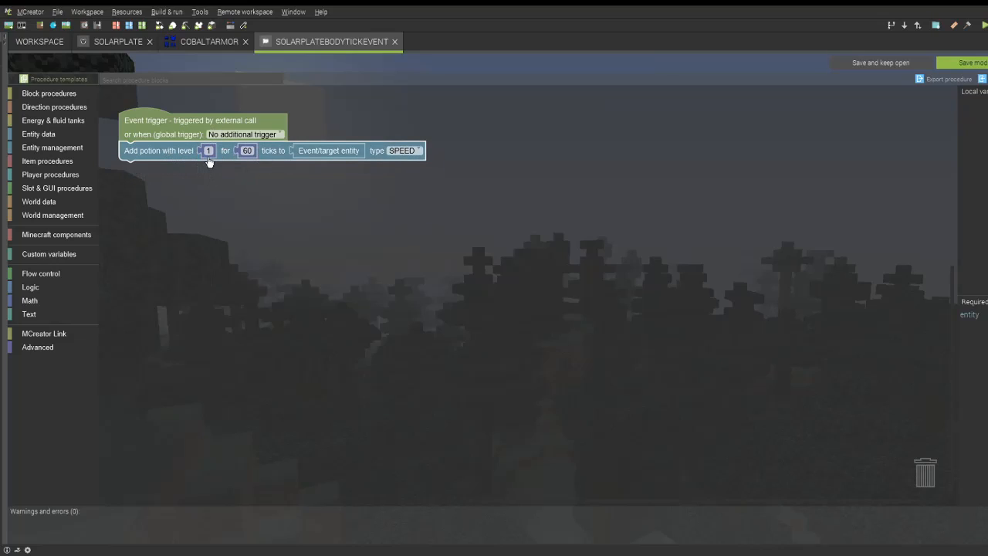
# - Configure the potion block as level 0 for 20 ticks of FIRE_RESISTANCE, and save the procedure and the armor element
pyautogui.click(207, 152)
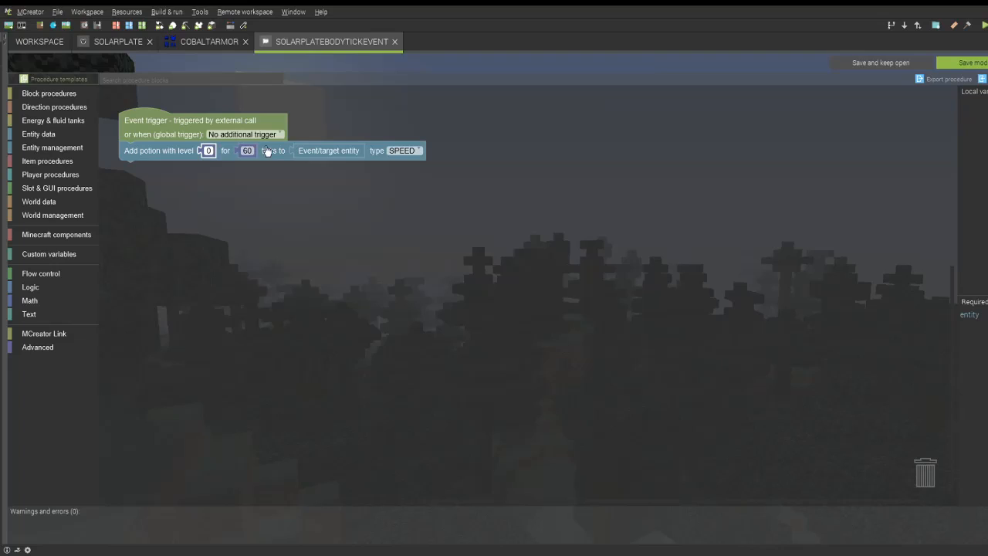
pyautogui.press('Tab')
pyautogui.write('20')
pyautogui.press('Return')
pyautogui.click(403, 151)
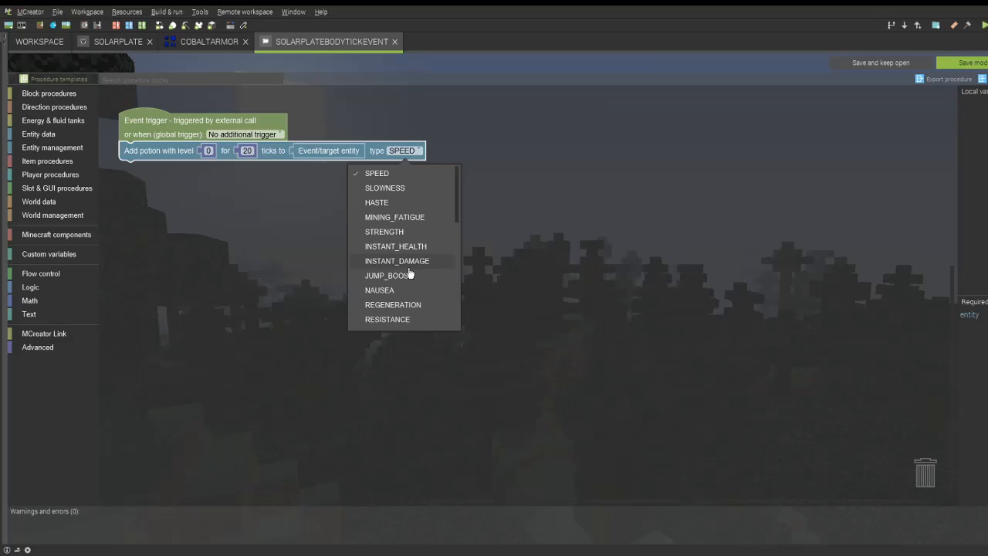
pyautogui.scroll(-2, 410, 279)
pyautogui.click(404, 246)
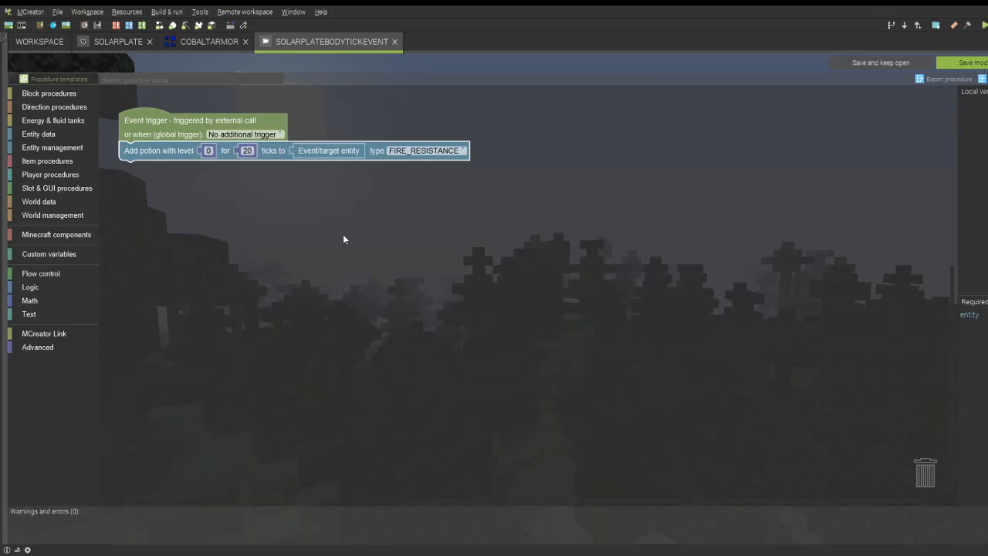
pyautogui.click(980, 66)
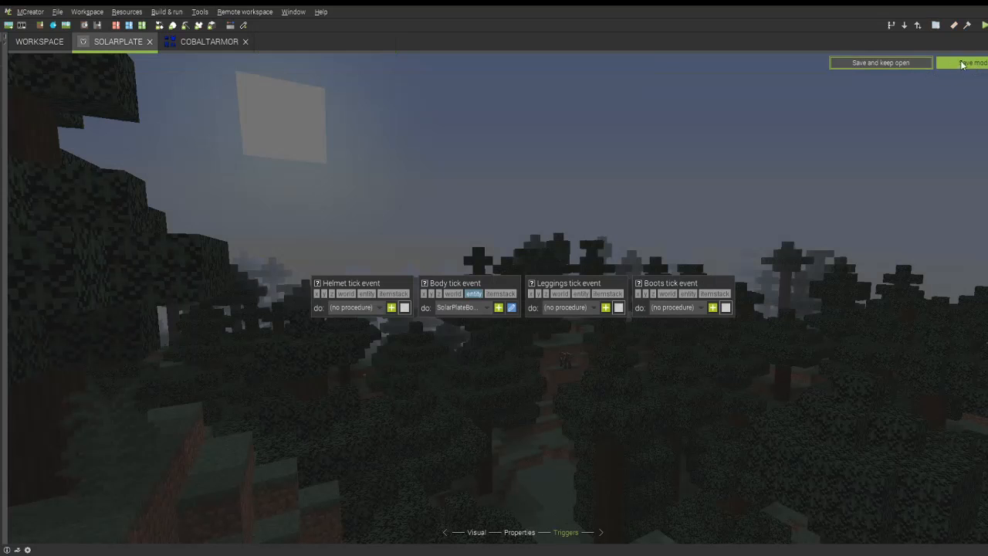
pyautogui.click(880, 62)
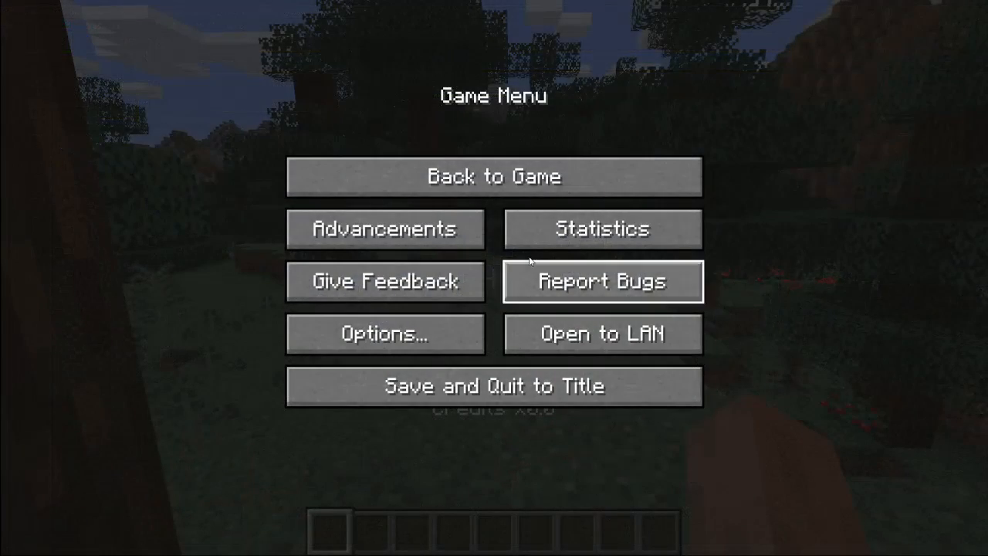
# - Switch to the running Minecraft game and put the Solar Plate helmet, chestplate, leggings and boots from the Combat items into the hotbar
pyautogui.press('Escape')
pyautogui.press('e')
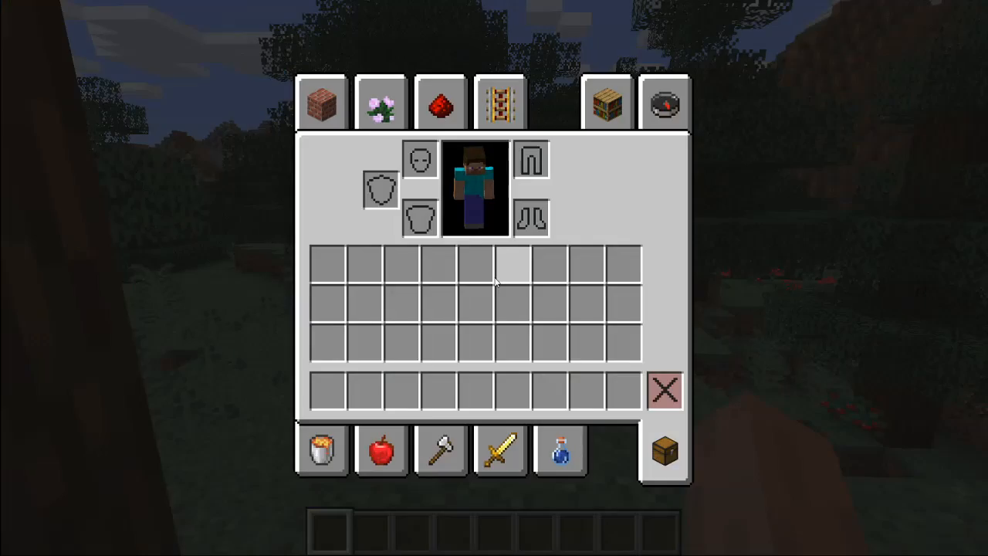
pyautogui.press('e')
pyautogui.press('e')
pyautogui.click(501, 450)
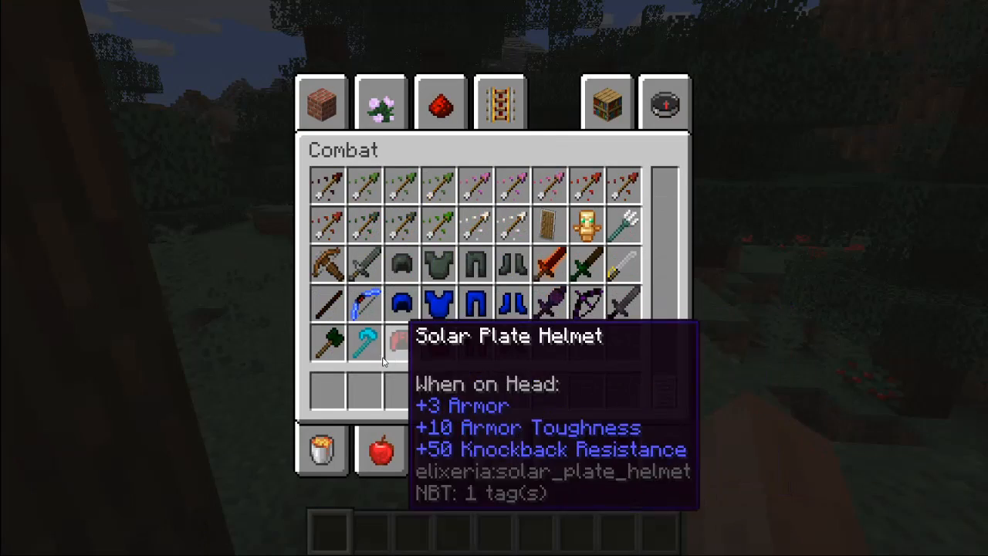
pyautogui.click(392, 349)
pyautogui.click(328, 390)
pyautogui.click(438, 341)
pyautogui.click(365, 390)
pyautogui.click(476, 341)
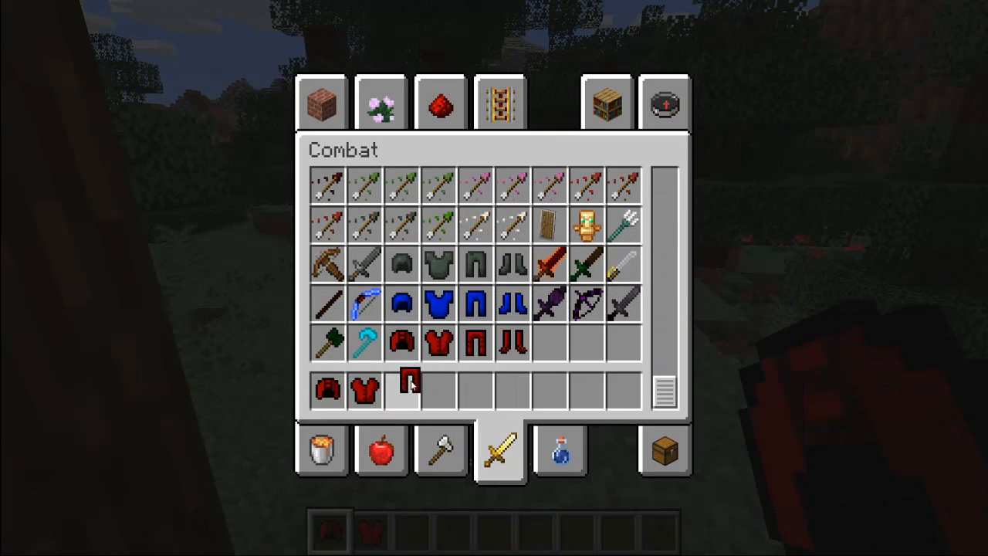
pyautogui.click(409, 382)
pyautogui.click(513, 342)
pyautogui.click(437, 390)
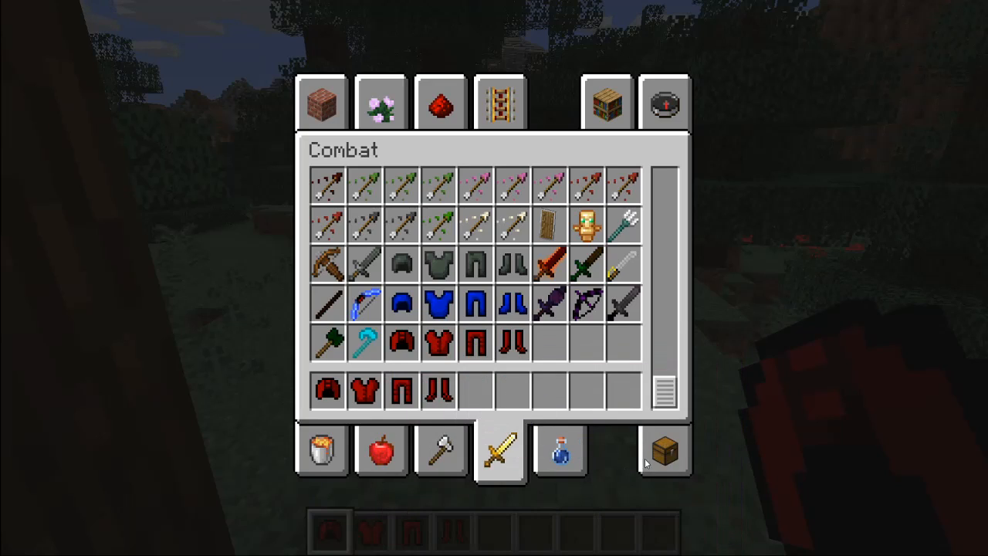
pyautogui.press('Escape')
pyautogui.scroll(-3, 494, 278)
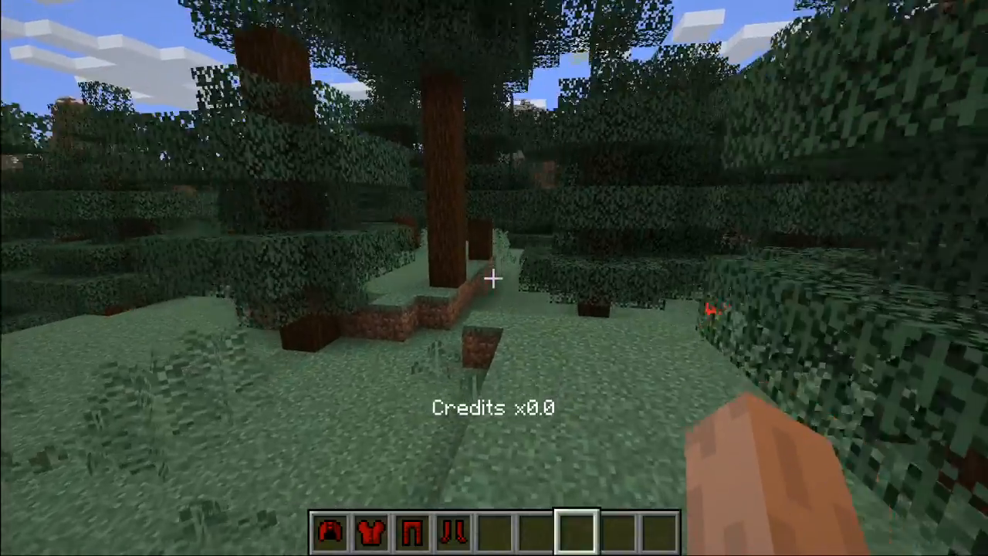
pyautogui.press('w')
pyautogui.click(494, 278)
pyautogui.press('space')
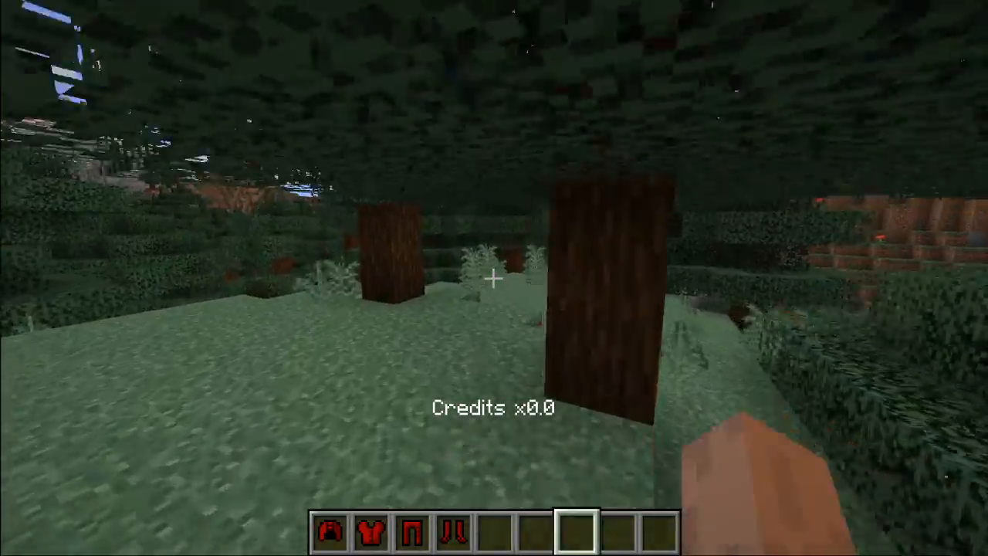
pyautogui.press('w')
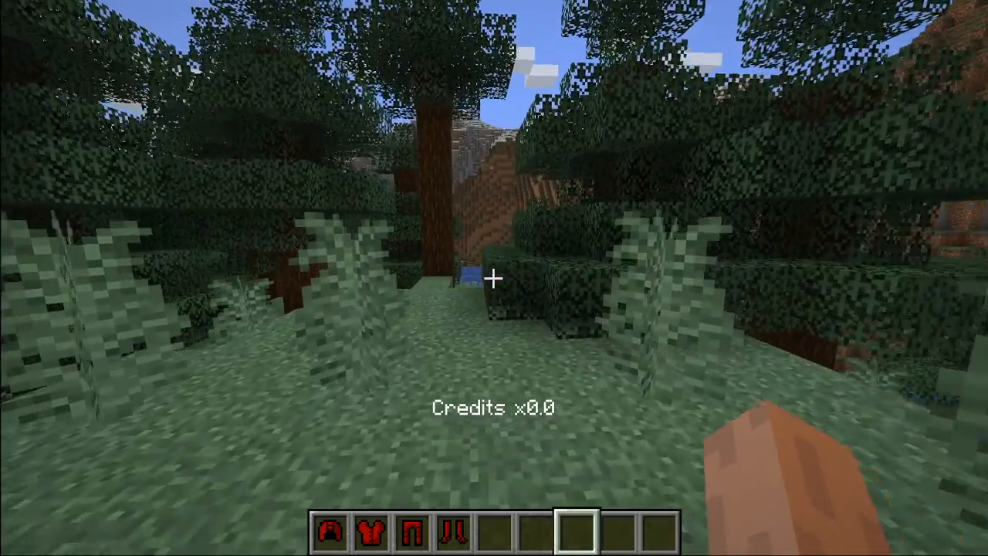
# - Inspect the attributes of the Solar Plate pieces in the inventory and compare them with the vanilla armor among the Combat items
pyautogui.press('e')
pyautogui.click(499, 451)
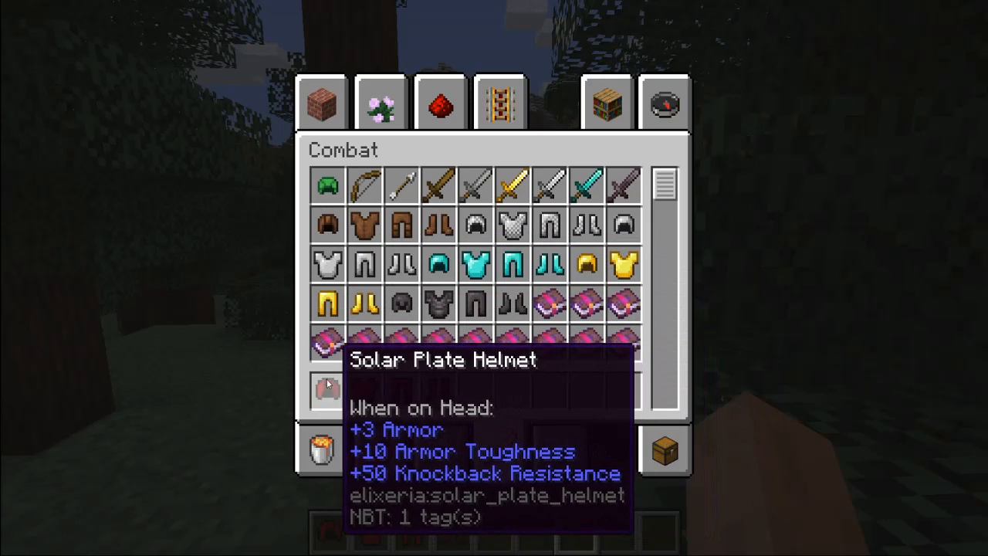
pyautogui.press('e')
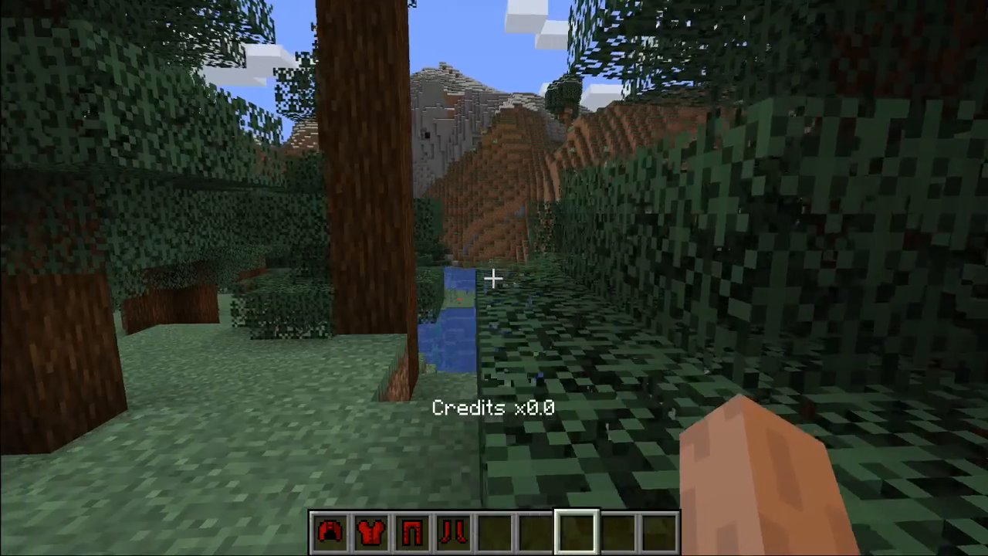
pyautogui.press('e')
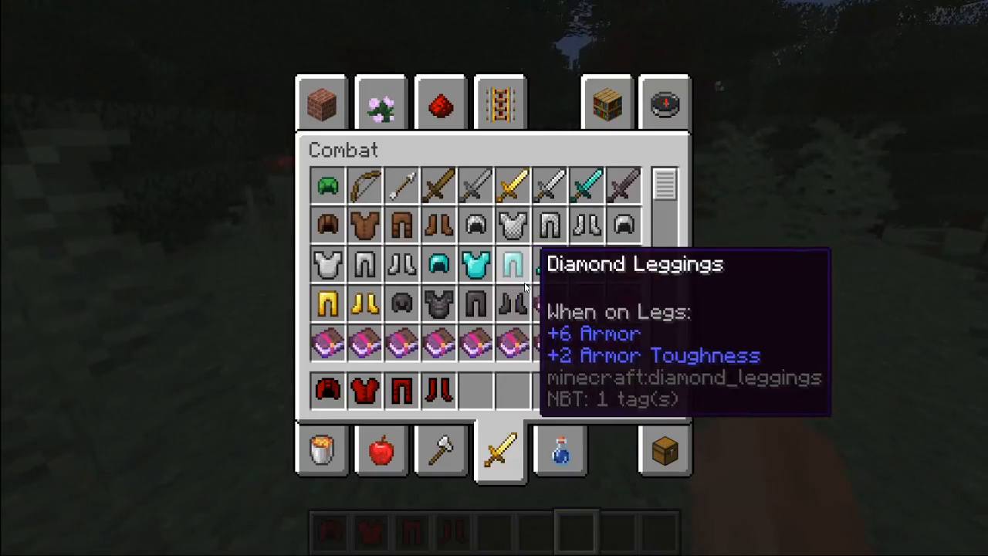
pyautogui.click(666, 446)
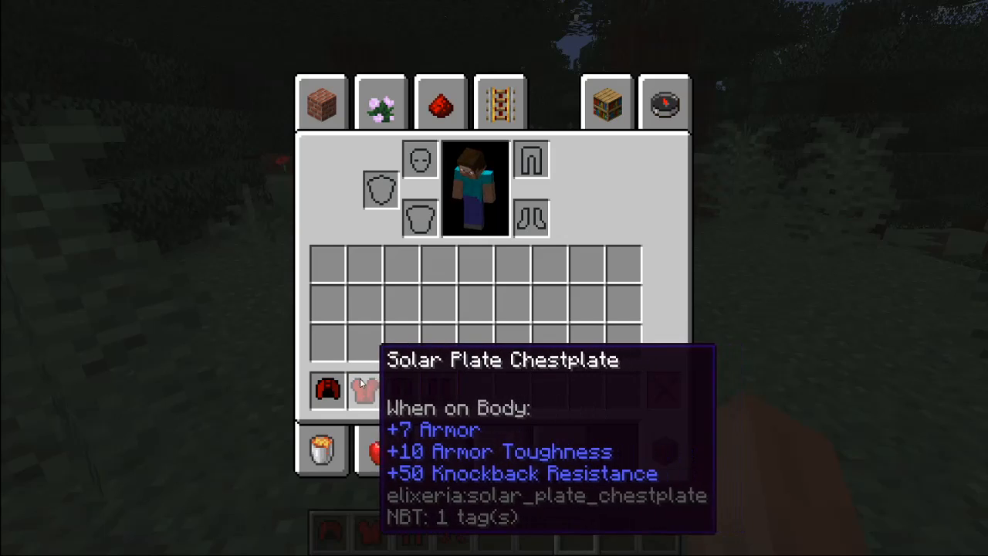
pyautogui.click(506, 452)
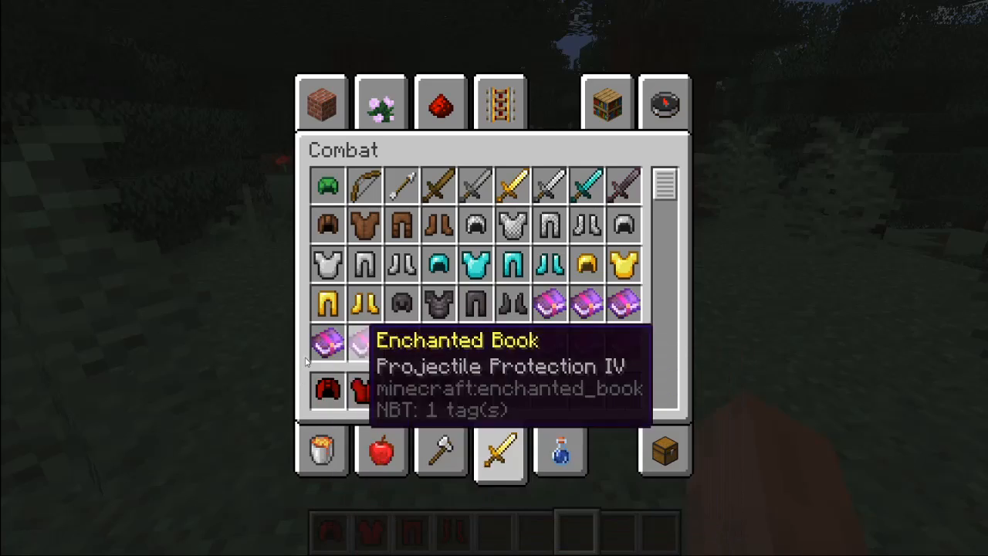
# - Equip the Solar Plate boots, leggings, helmet and chestplate on the character from the survival inventory
pyautogui.click(666, 452)
pyautogui.keyDown('shift'); pyautogui.click(428, 390); pyautogui.keyUp('shift')
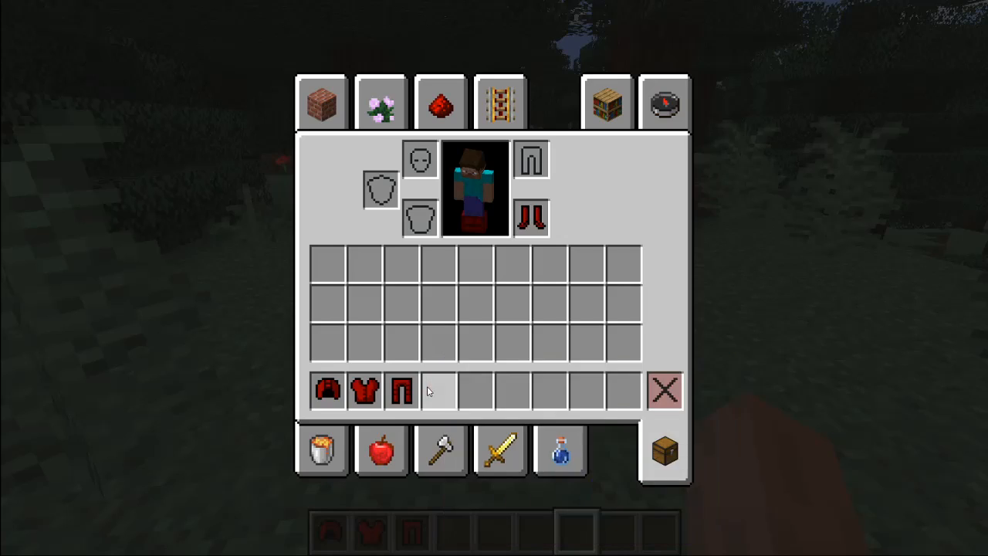
pyautogui.keyDown('shift'); pyautogui.click(402, 390); pyautogui.keyUp('shift')
pyautogui.keyDown('shift'); pyautogui.click(328, 390); pyautogui.keyUp('shift')
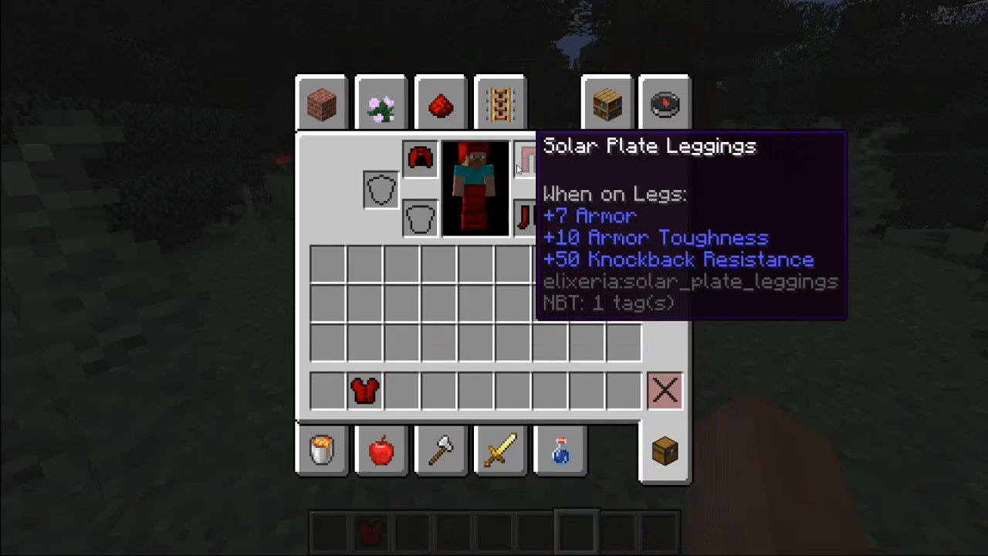
pyautogui.keyDown('shift'); pyautogui.click(365, 390); pyautogui.keyUp('shift')
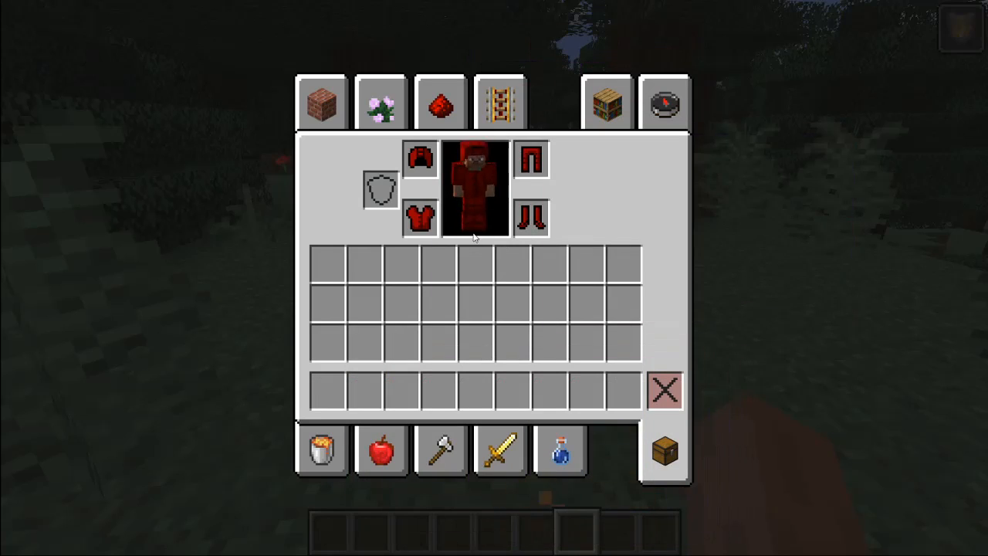
# - Take the Solar Plate leggings, boots, helmet and chestplate off the character into the inventory and return to the game
pyautogui.keyDown('shift'); pyautogui.click(532, 158); pyautogui.keyUp('shift')
pyautogui.keyDown('shift'); pyautogui.click(531, 216); pyautogui.keyUp('shift')
pyautogui.keyDown('shift'); pyautogui.click(420, 158); pyautogui.keyUp('shift')
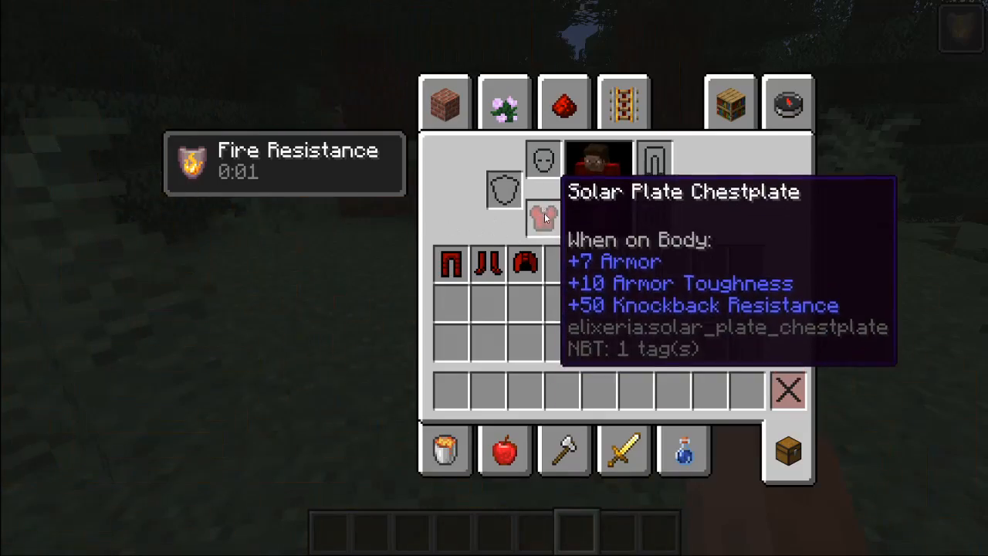
pyautogui.press('e')
pyautogui.press('w')
pyautogui.press('space')
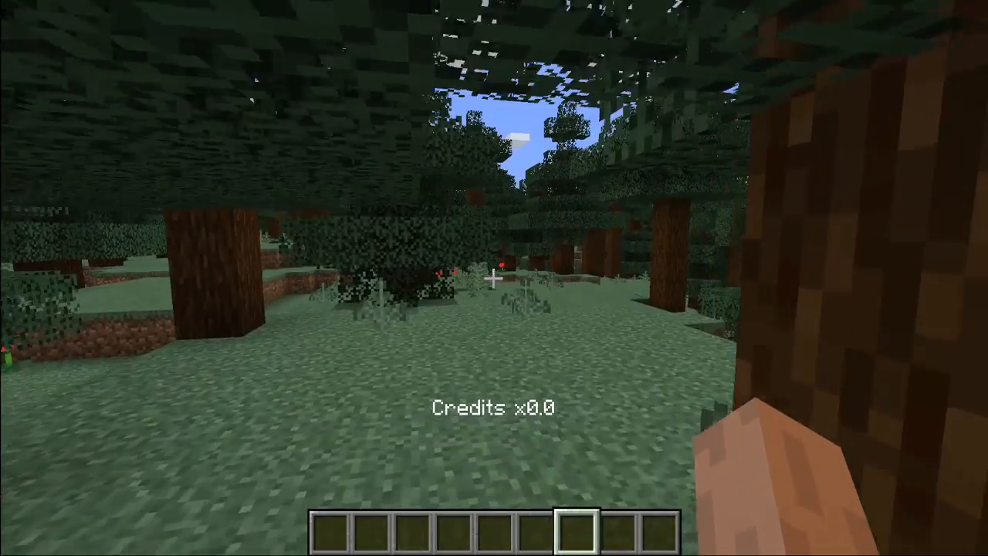
pyautogui.press('w')
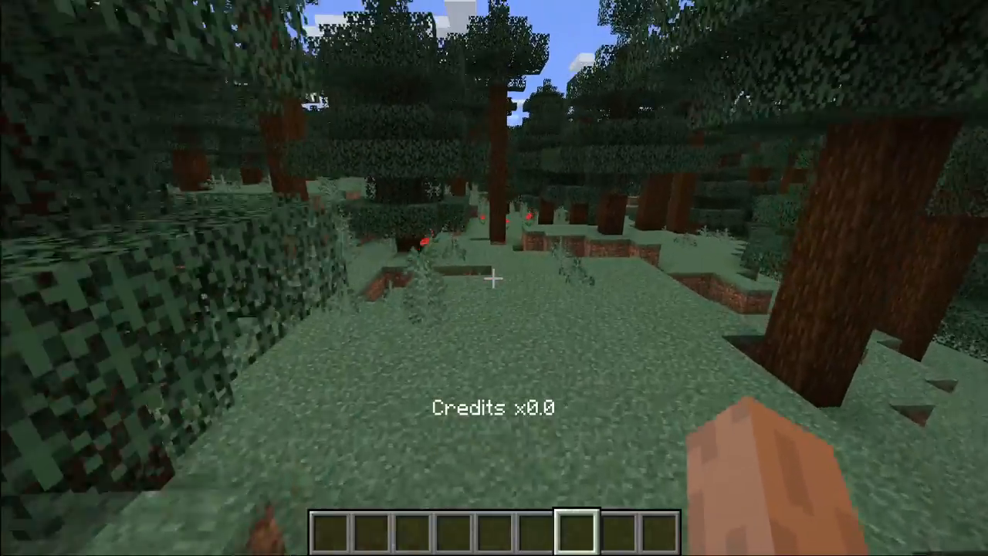
pyautogui.press('w')
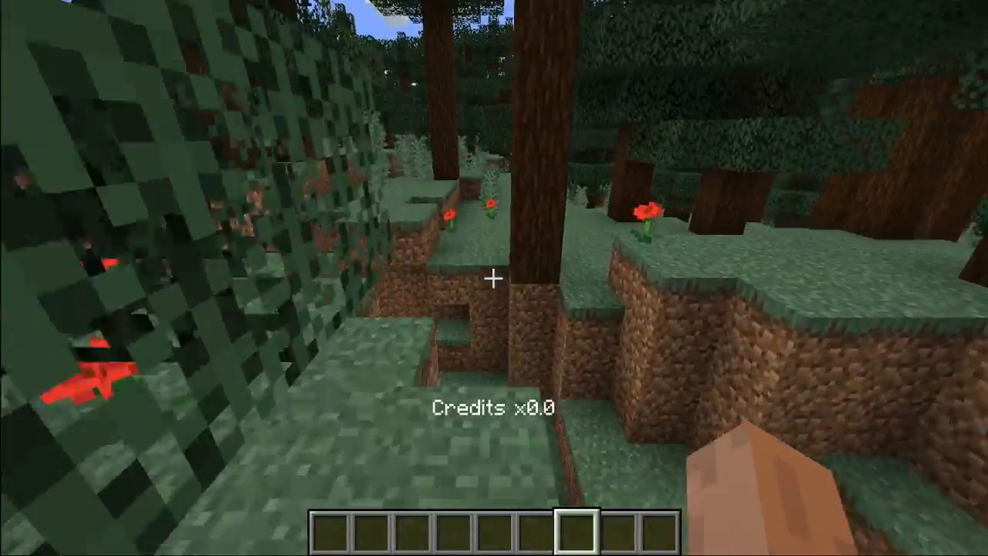
pyautogui.press('w')
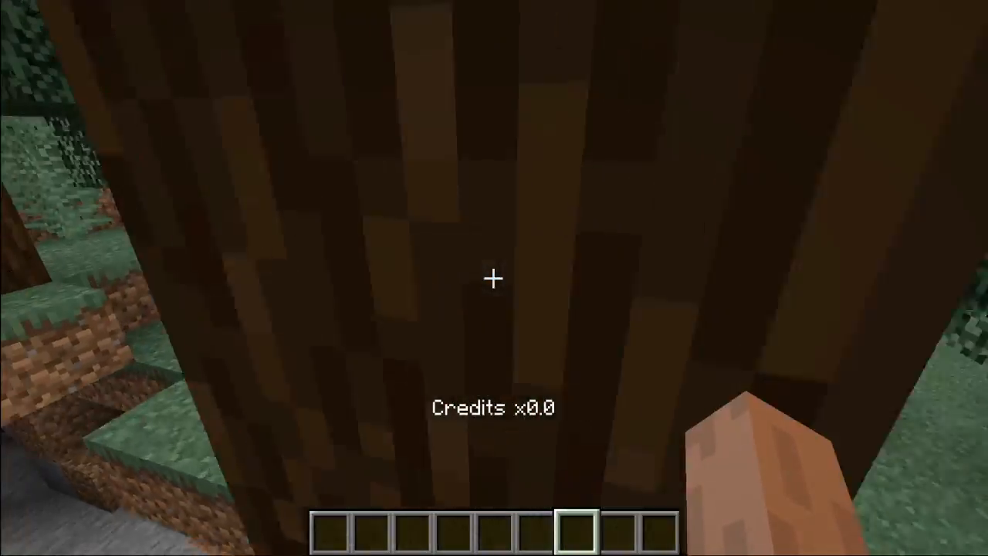
pyautogui.press('w')
# - Show the debug overlay and check the frame rate while walking through the forest
pyautogui.press('F3')
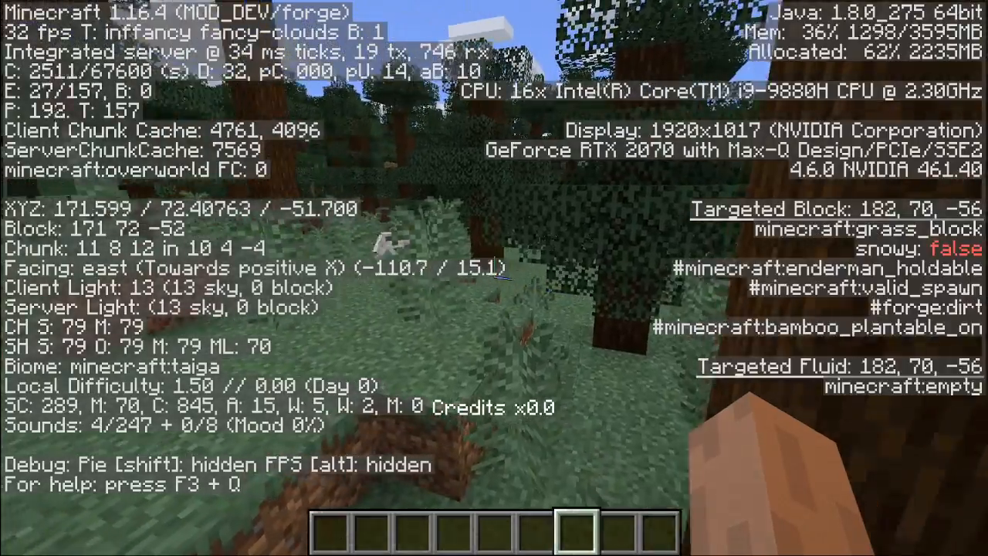
pyautogui.press('w')
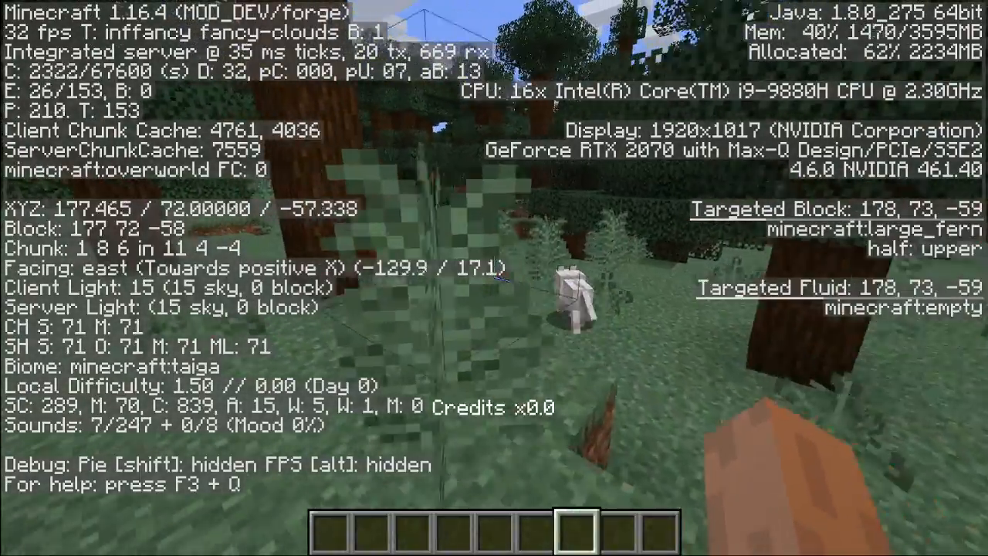
pyautogui.press('w')
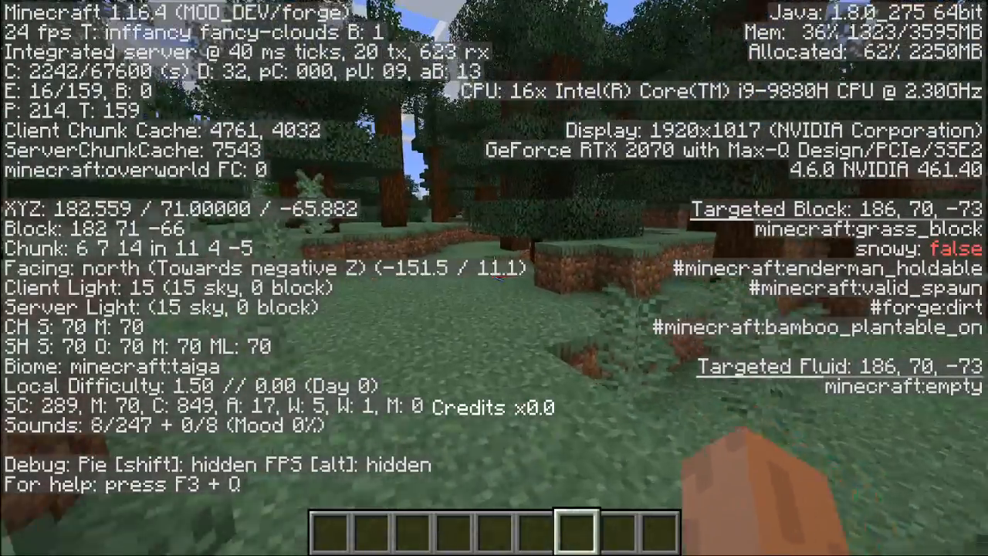
pyautogui.press('w')
# - Lower the render distance to 10 chunks in the video settings and return to the game
pyautogui.press('Escape')
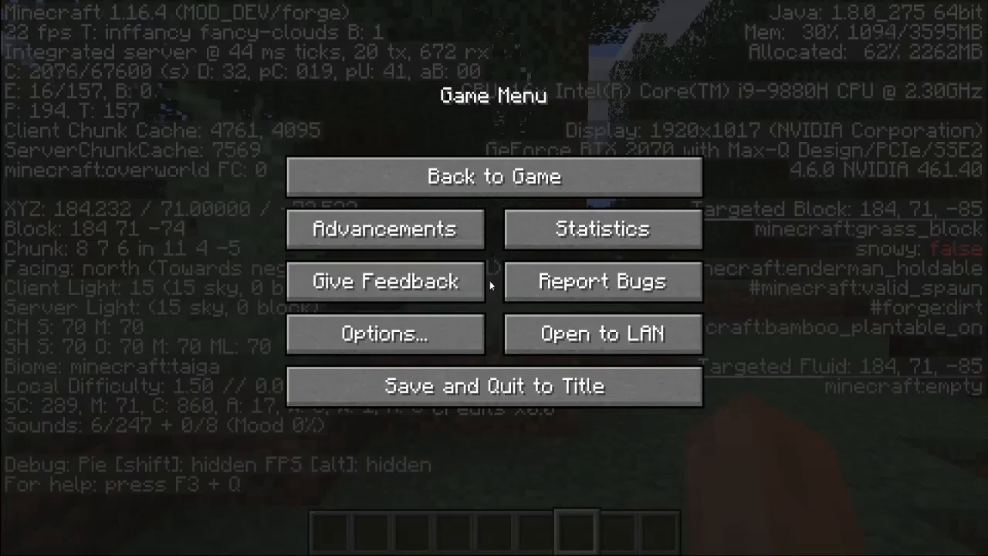
pyautogui.click(386, 334)
pyautogui.click(347, 255)
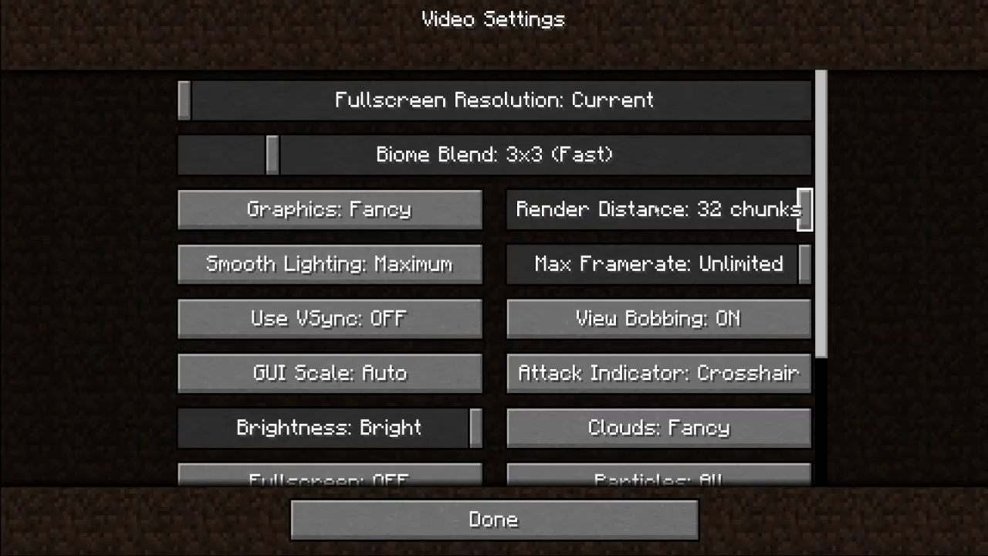
pyautogui.moveTo(805, 209); pyautogui.dragTo(593, 210)
pyautogui.click(603, 509)
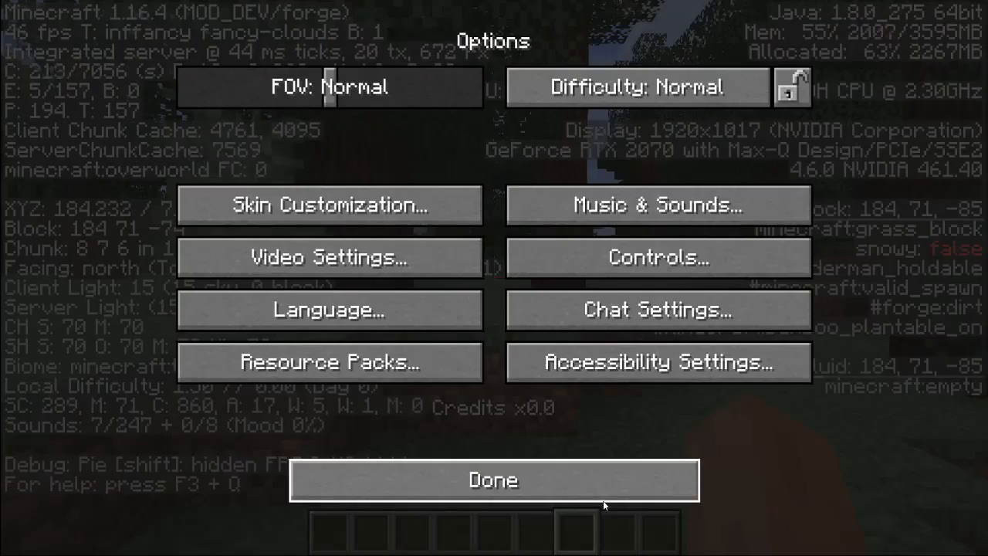
pyautogui.click(603, 499)
pyautogui.press('Escape')
# - Hide the debug overlay and switch the camera to the third-person view facing the character's front
pyautogui.press('w')
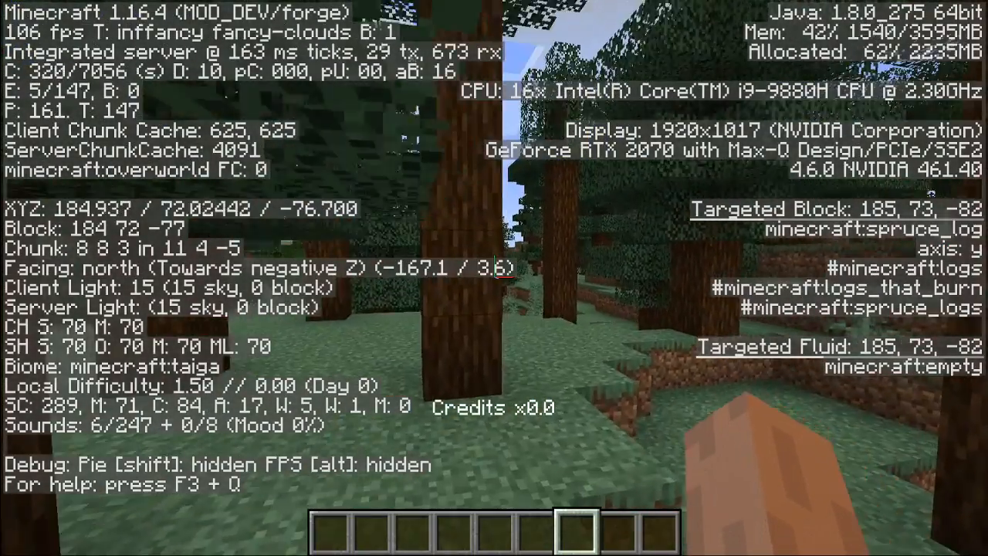
pyautogui.press('F3')
pyautogui.press('F5')
pyautogui.press('F5')
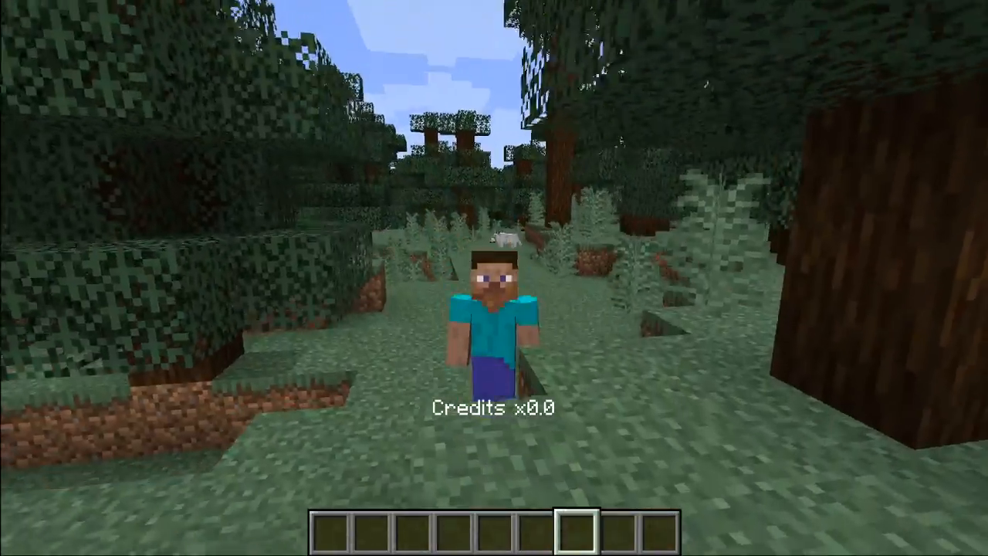
pyautogui.press('w')
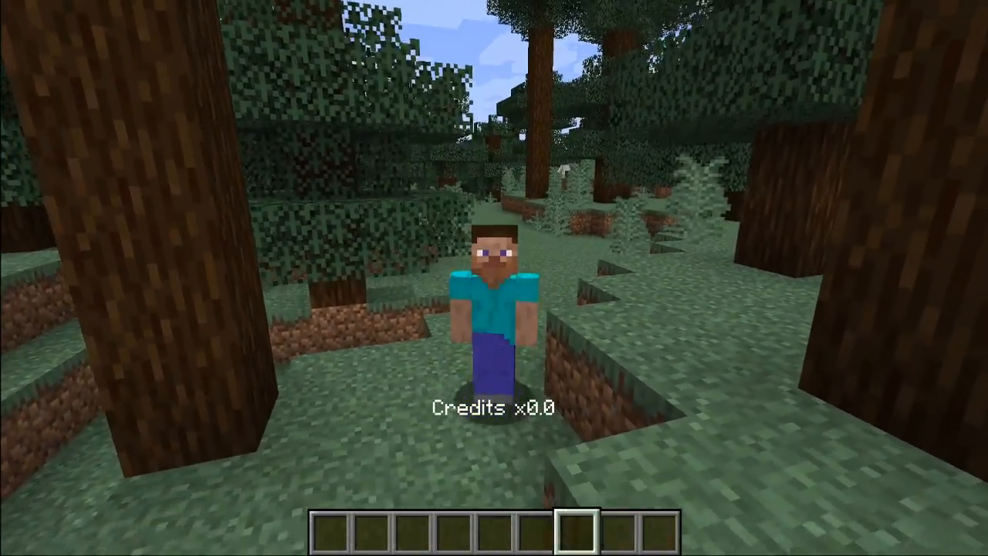
pyautogui.press('w')
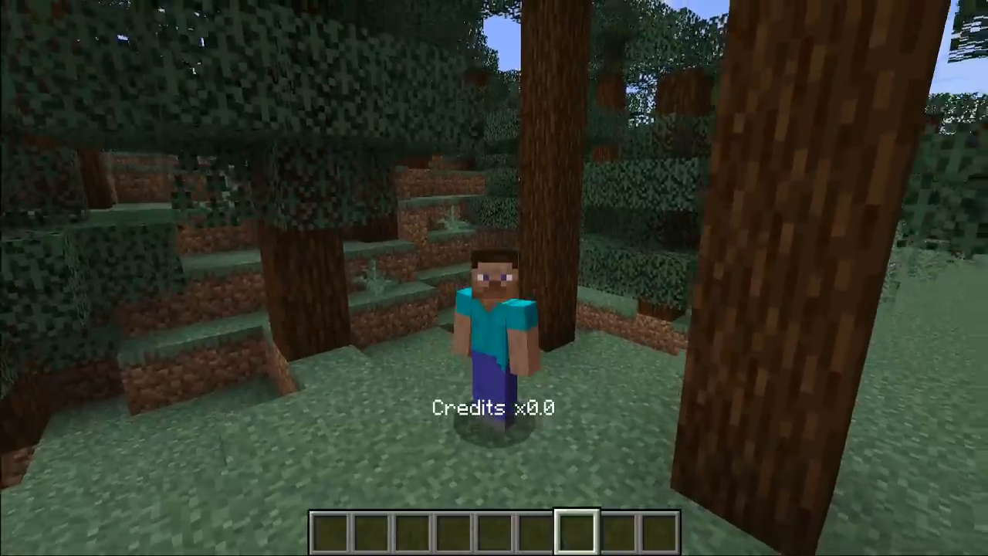
pyautogui.press('w')
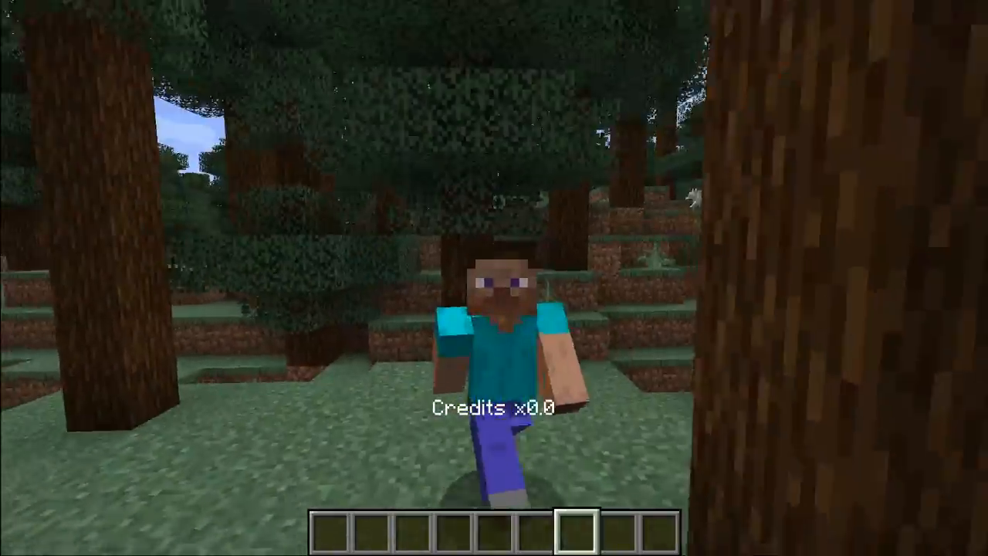
pyautogui.press('w')
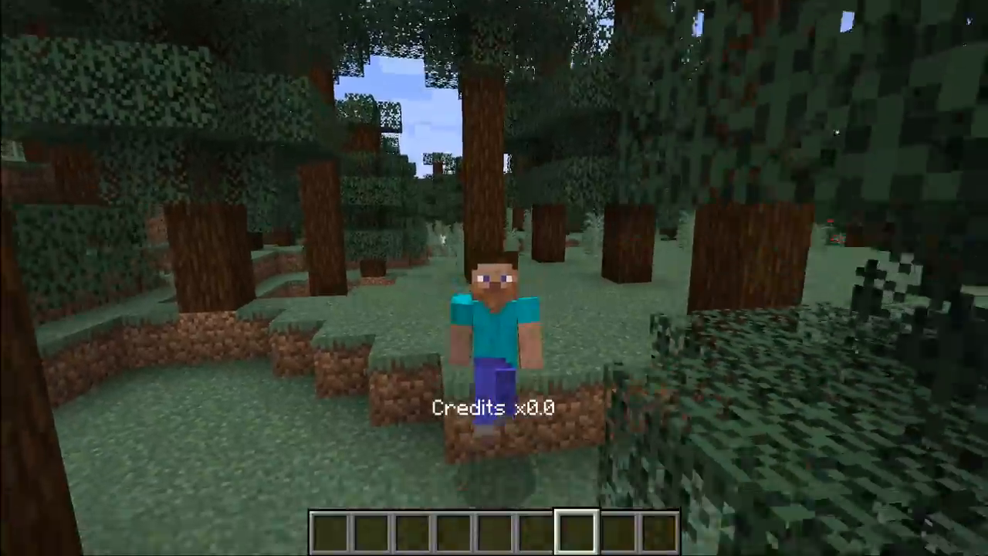
pyautogui.press('w')
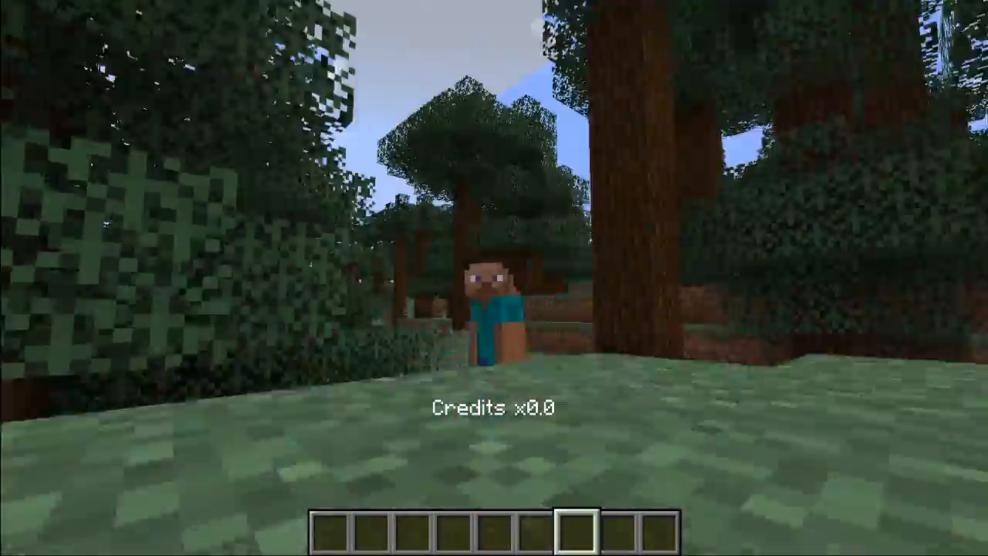
pyautogui.press('w')
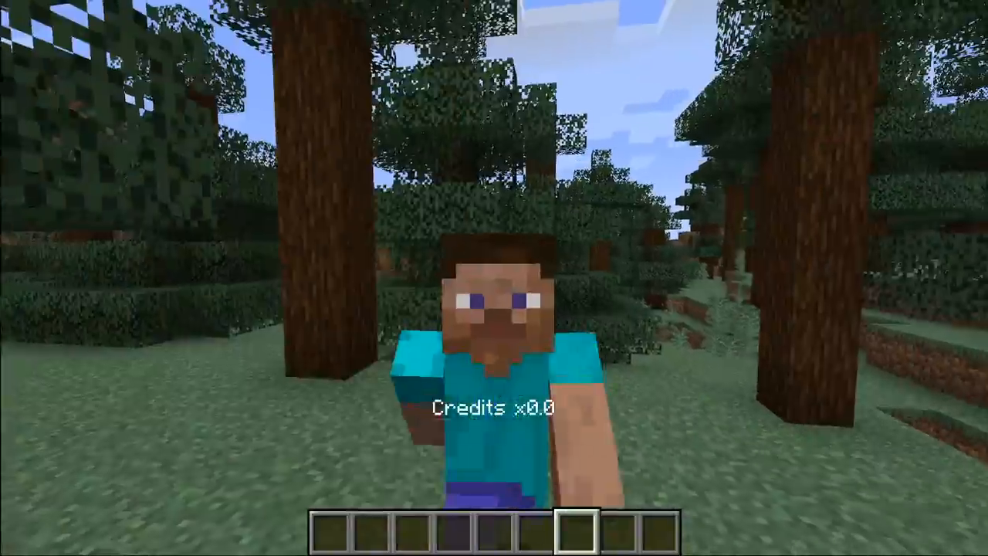
pyautogui.press('w')
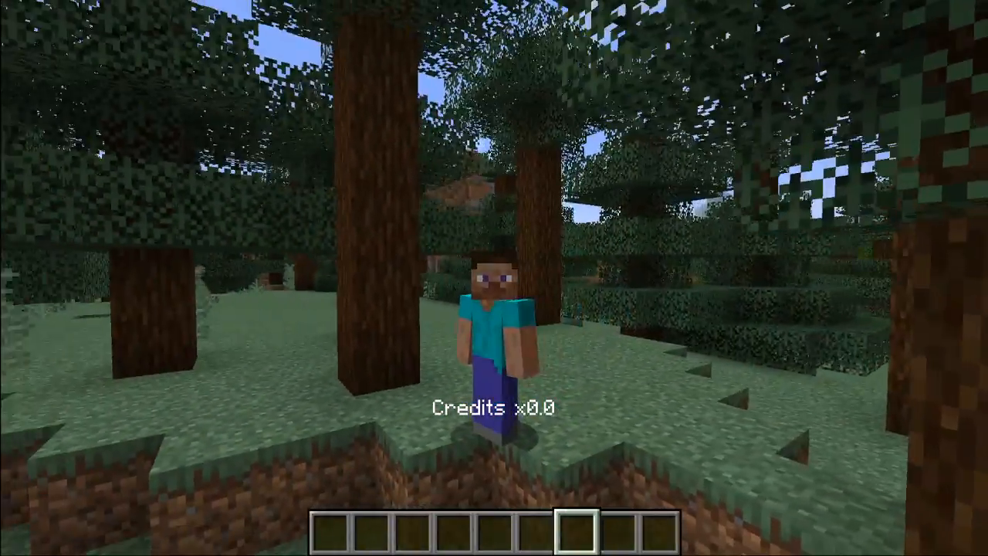
pyautogui.press('w')
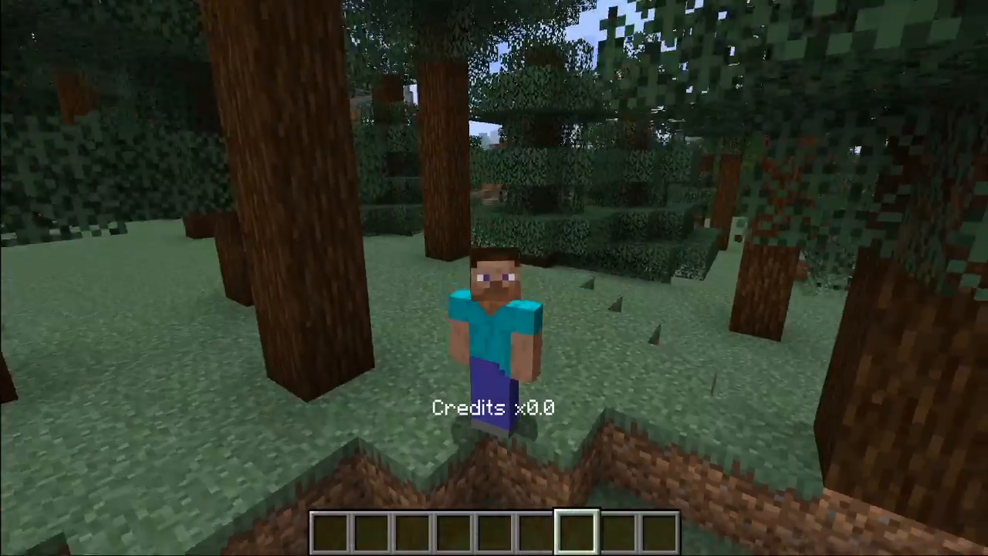
pyautogui.press('w')
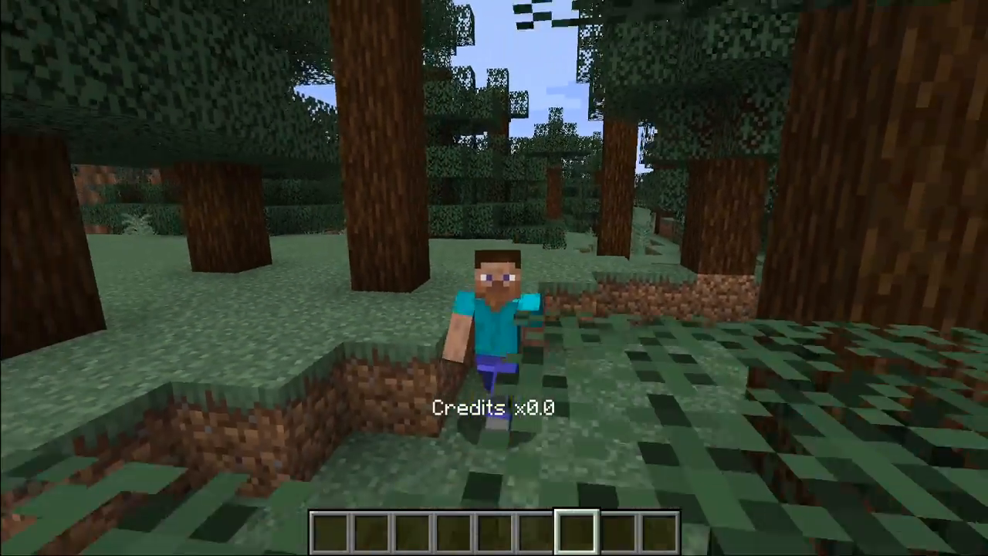
pyautogui.press('w')
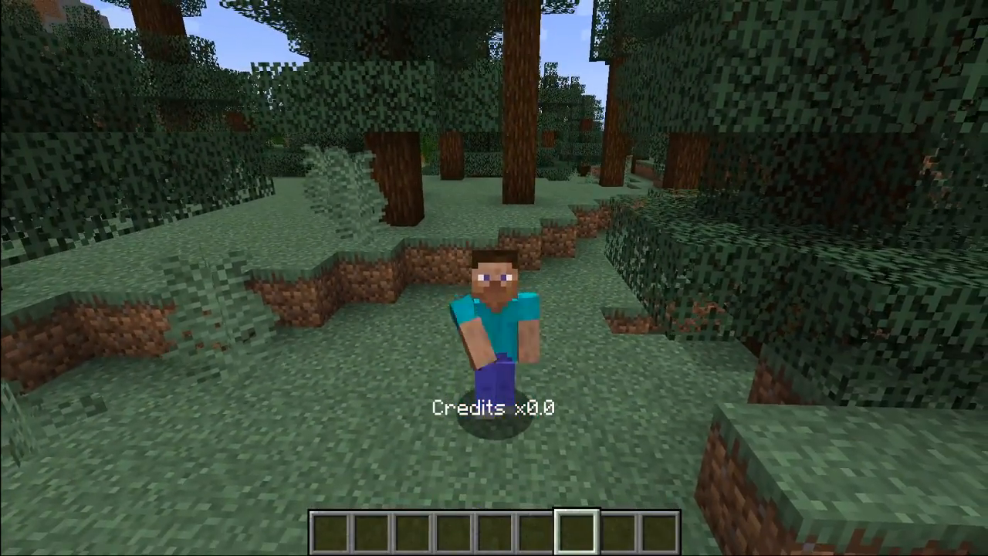